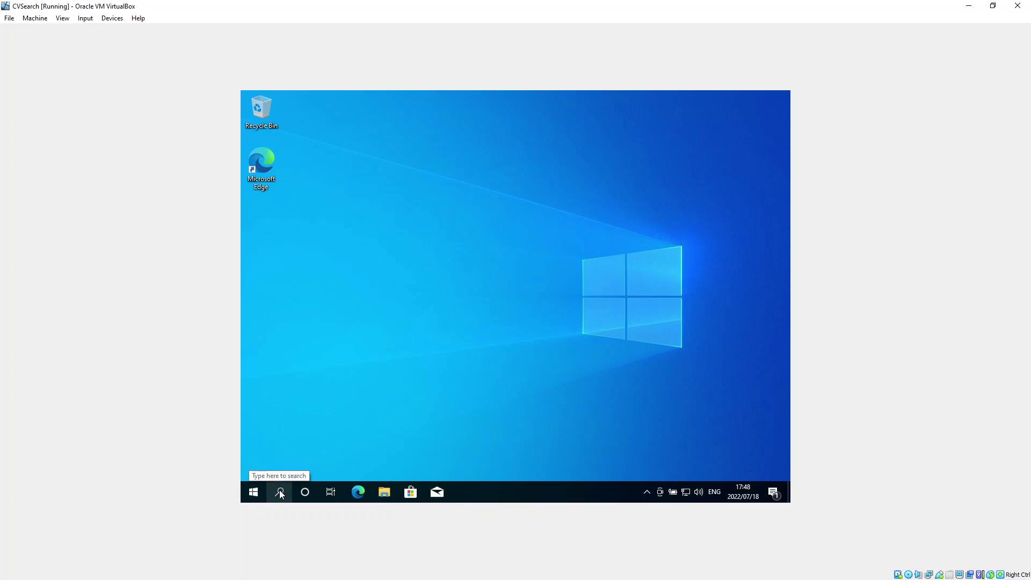
Insert Windows10-64-bit.iso into the VM's optical drive and bring up Windows search.
{"action": "left_click", "coordinate": [113, 19]}
{"action": "mouse_move", "coordinate": [155, 33]}
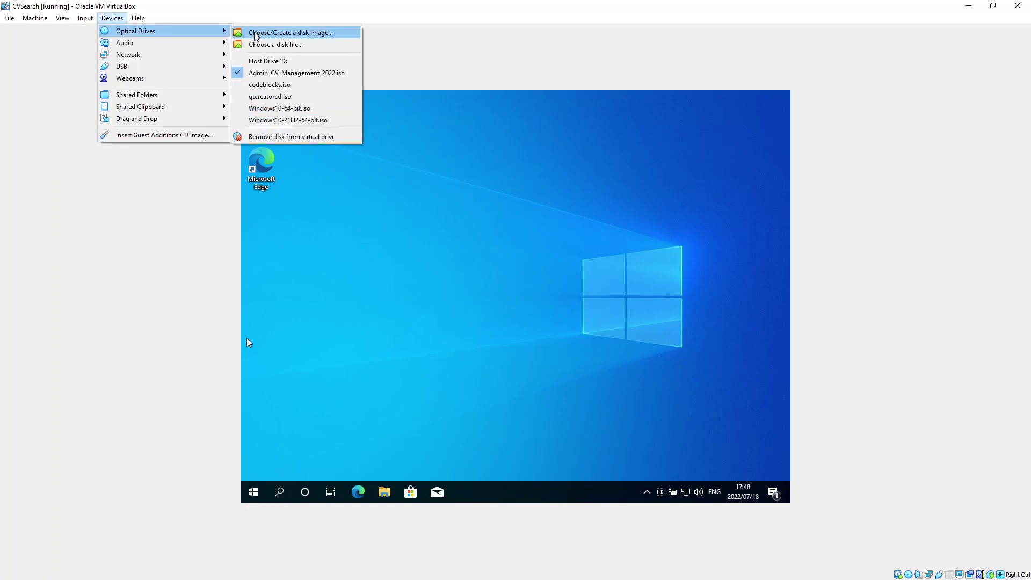
{"action": "left_click", "coordinate": [274, 109]}
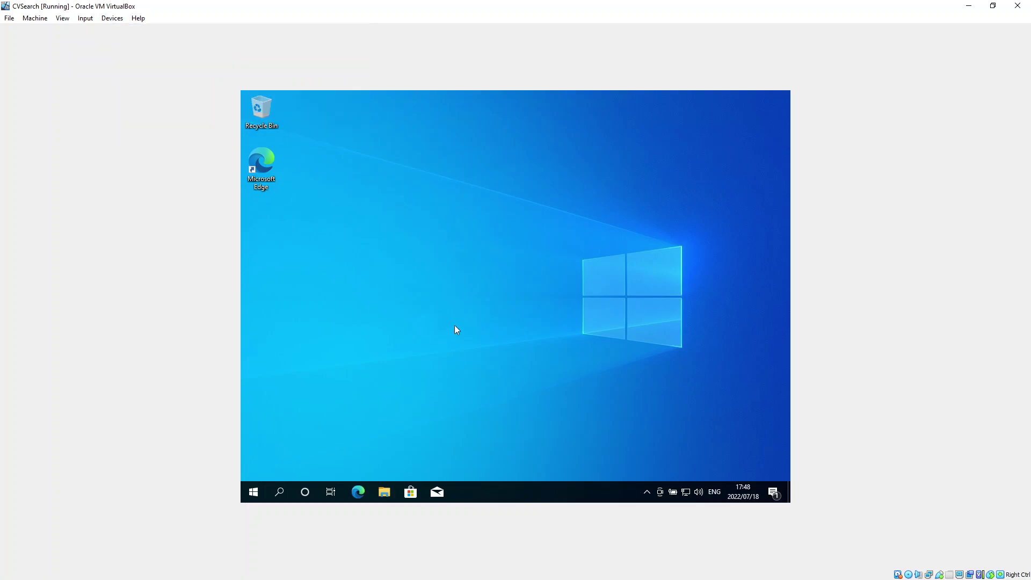
{"action": "left_click", "coordinate": [281, 493]}
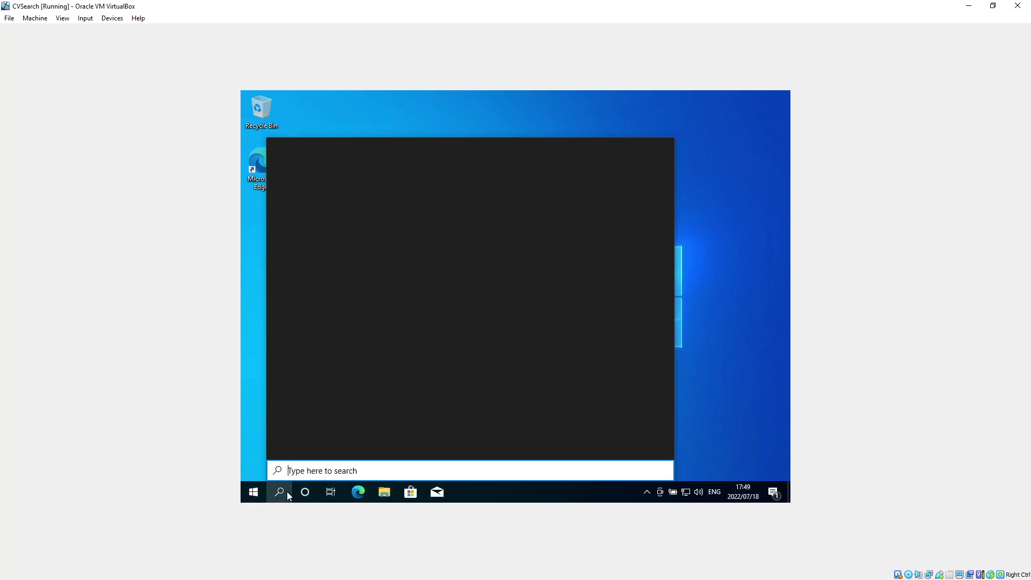
Set the taskbar search to Show search box.
{"action": "right_click", "coordinate": [520, 497]}
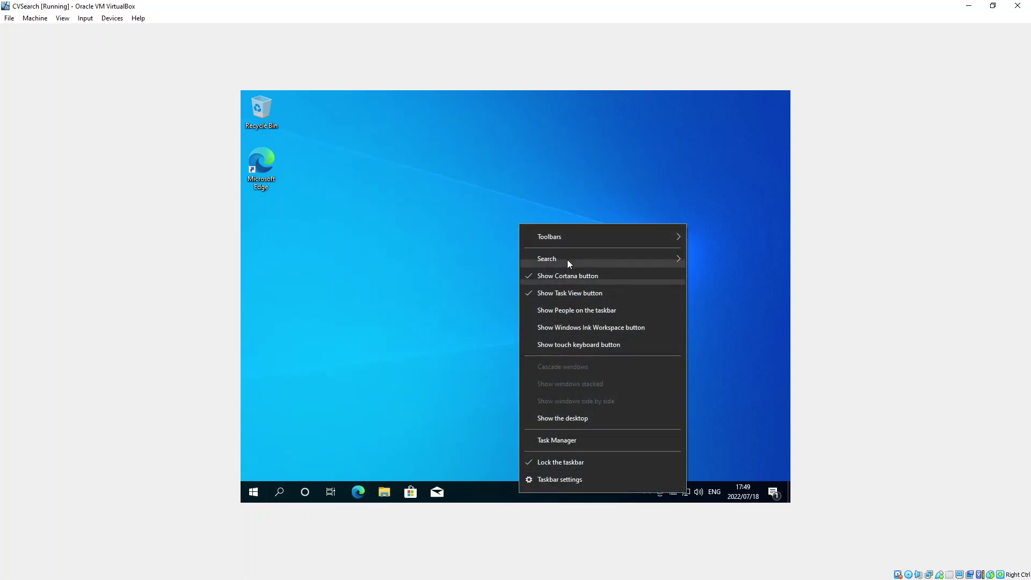
{"action": "mouse_move", "coordinate": [567, 259]}
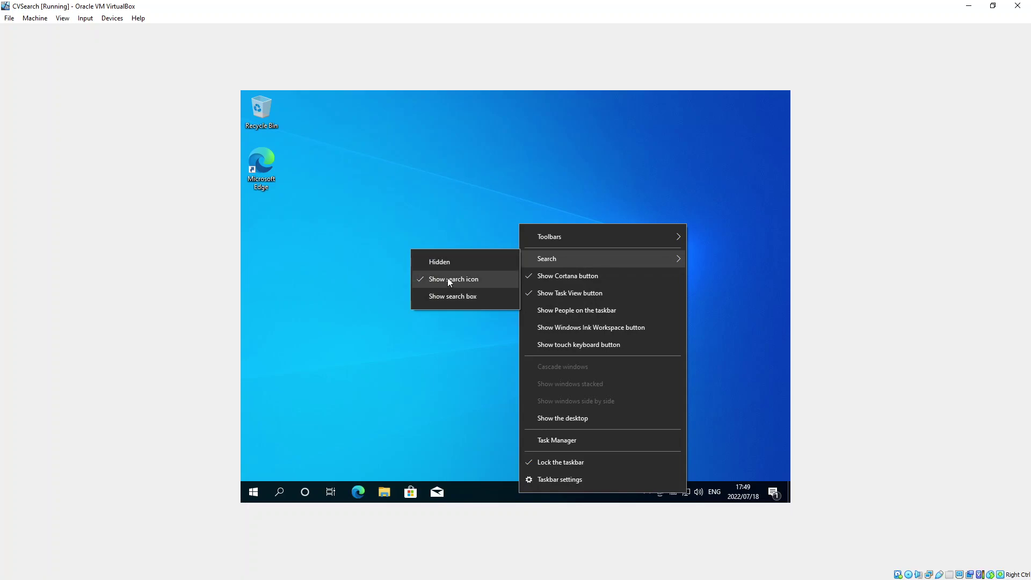
{"action": "left_click", "coordinate": [444, 298]}
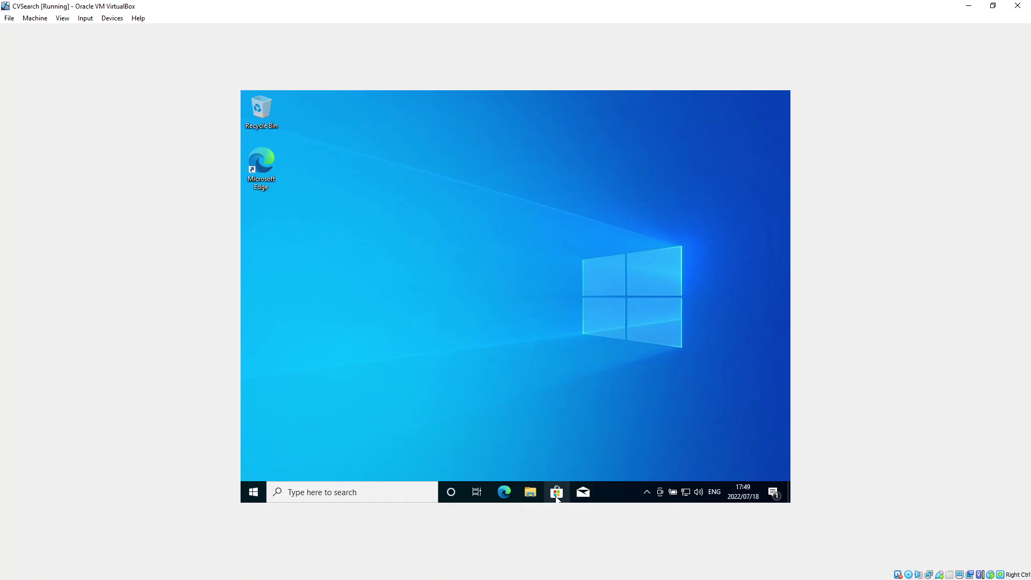
Set the taskbar search back to Show search icon.
{"action": "right_click", "coordinate": [614, 493]}
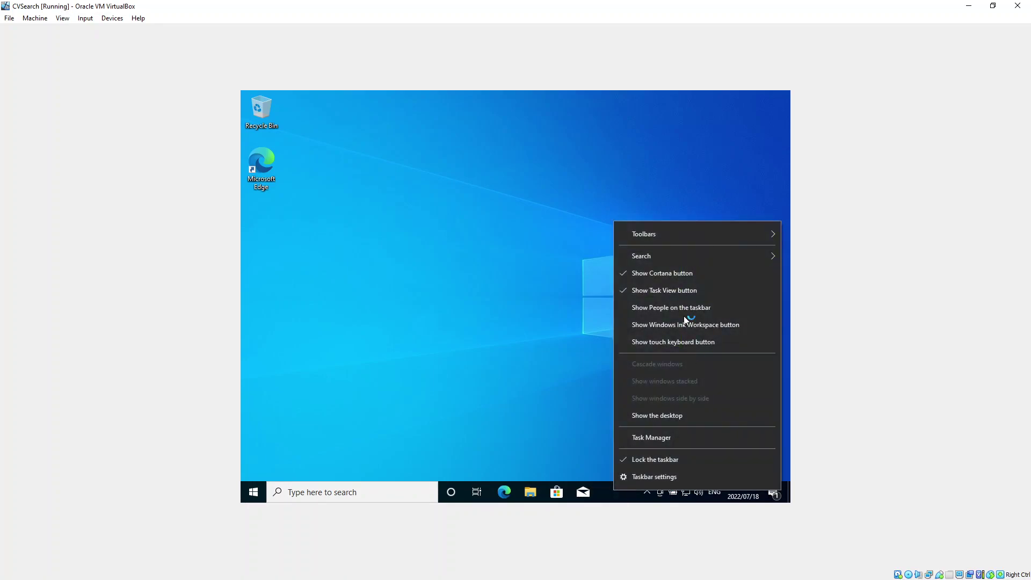
{"action": "mouse_move", "coordinate": [663, 262]}
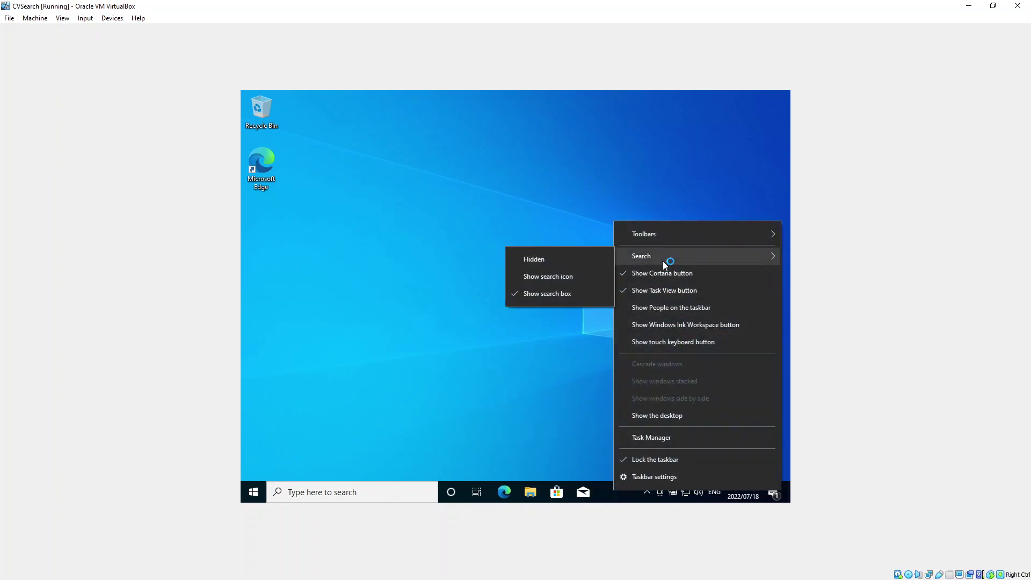
{"action": "left_click", "coordinate": [542, 285]}
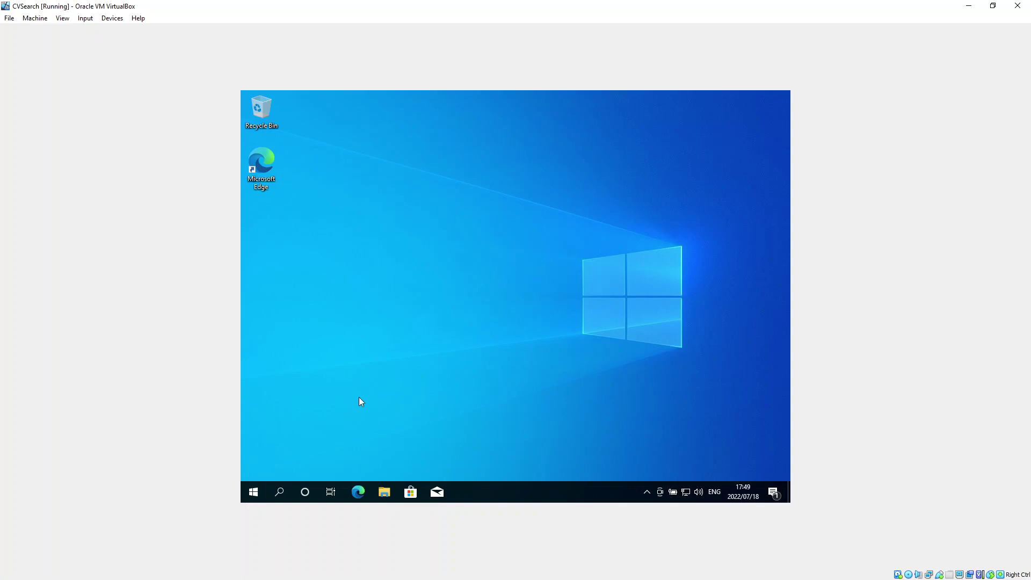
Search for 'control panel' and launch the Control Panel best match.
{"action": "left_click", "coordinate": [279, 497]}
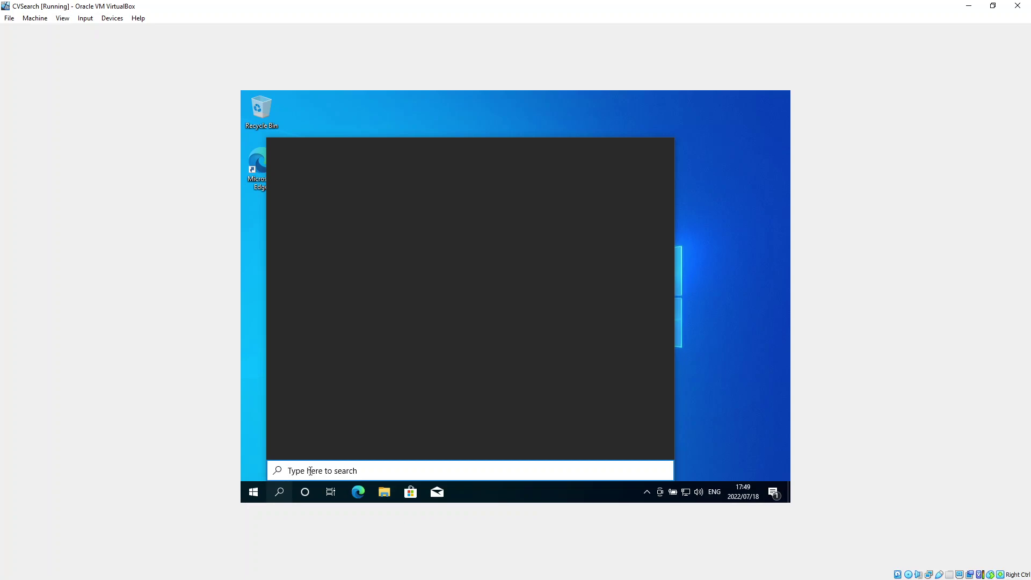
{"action": "type", "text": "control pa"}
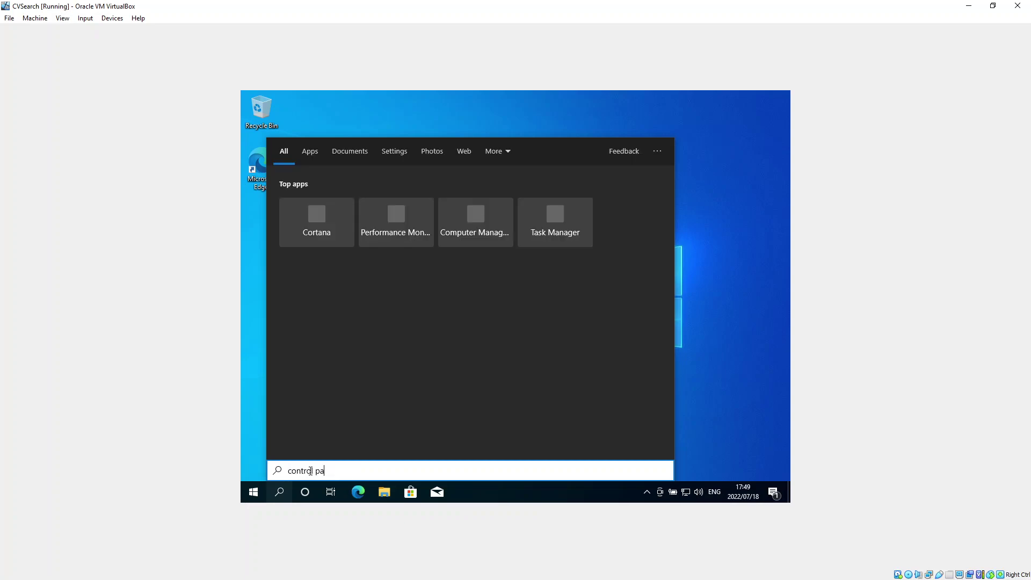
{"action": "type", "text": "nel"}
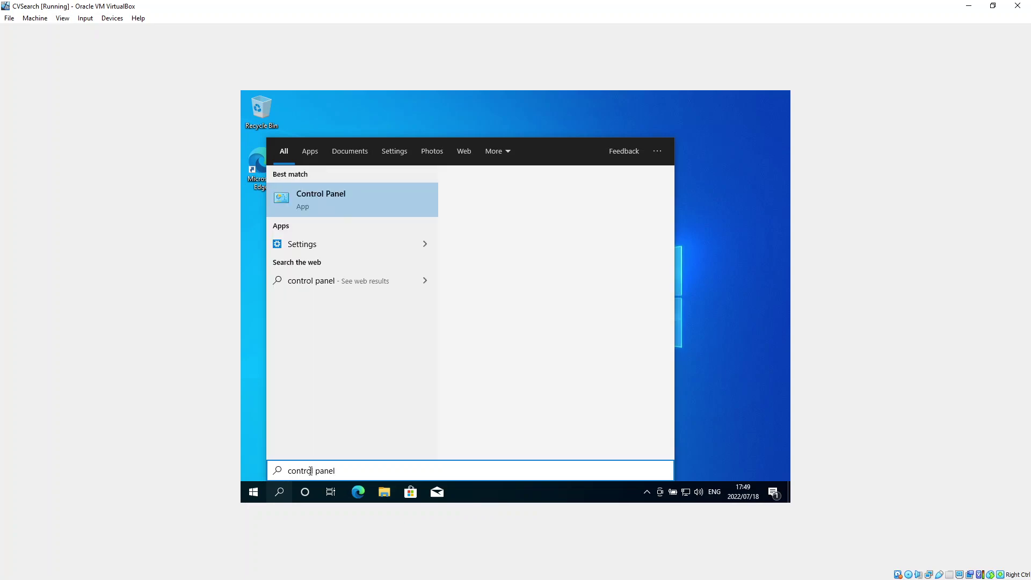
{"action": "left_click", "coordinate": [330, 202]}
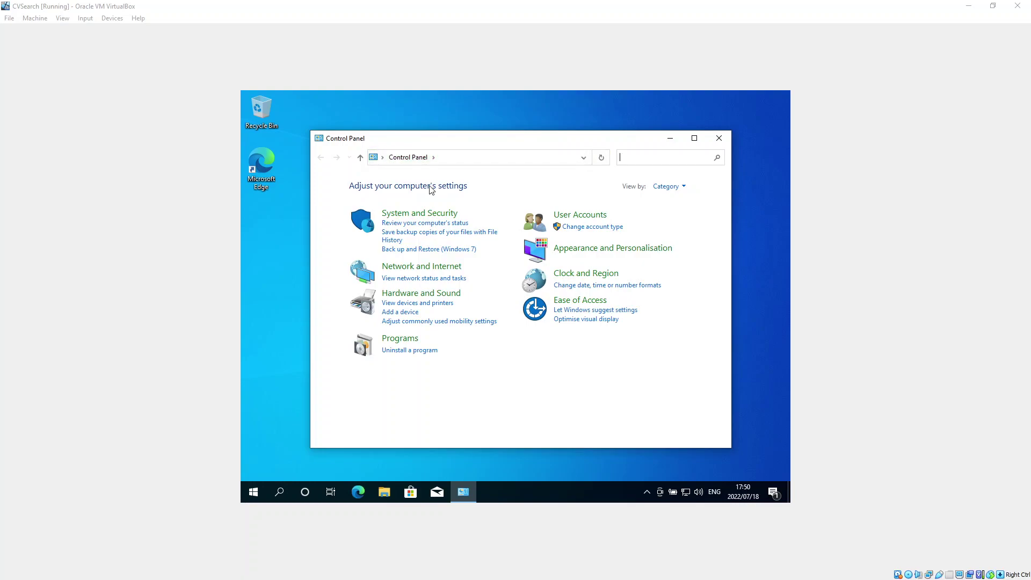
Switch Control Panel's View by setting to Large icons.
{"action": "left_click", "coordinate": [683, 188]}
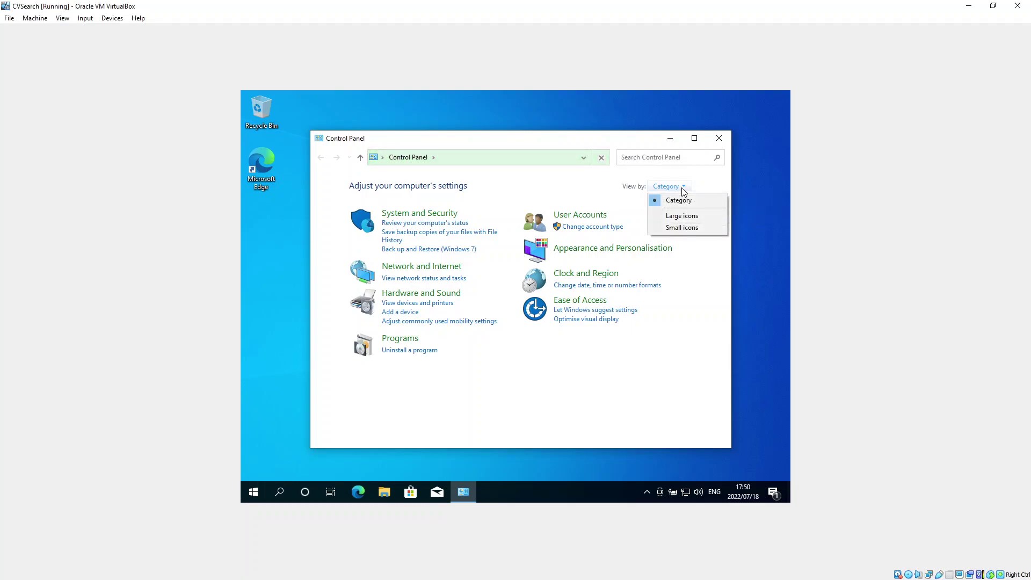
{"action": "left_click", "coordinate": [676, 217]}
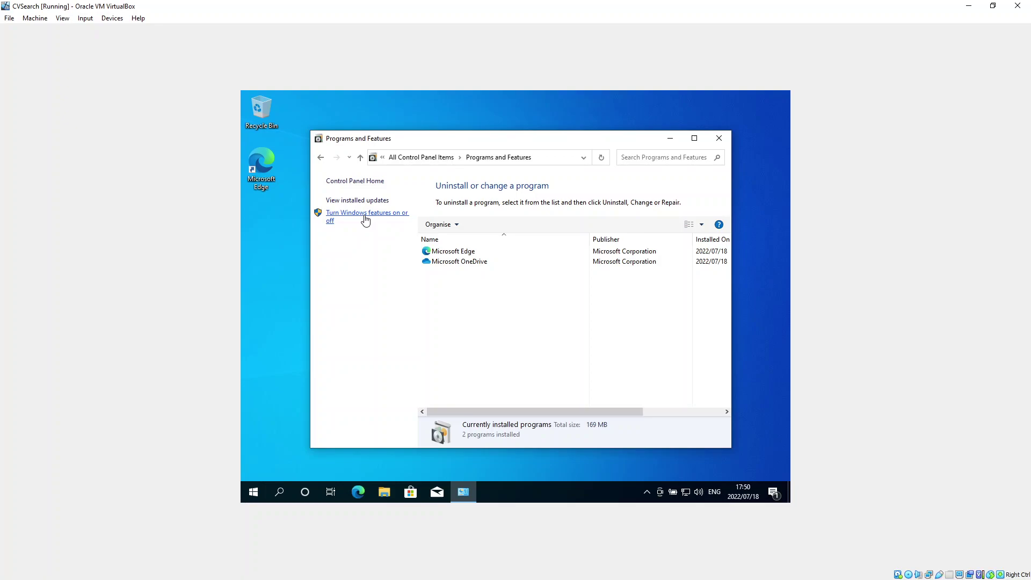
Bring up Turn Windows features on or off and expand Internet Information Services.
{"action": "left_click", "coordinate": [366, 220]}
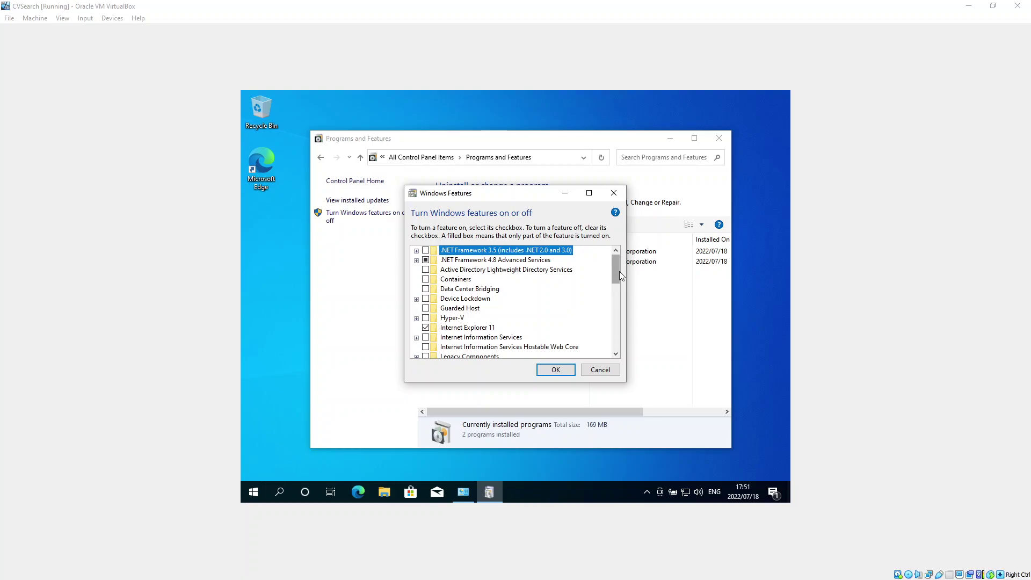
{"action": "left_click_drag", "start_coordinate": [619, 272], "coordinate": [617, 285]}
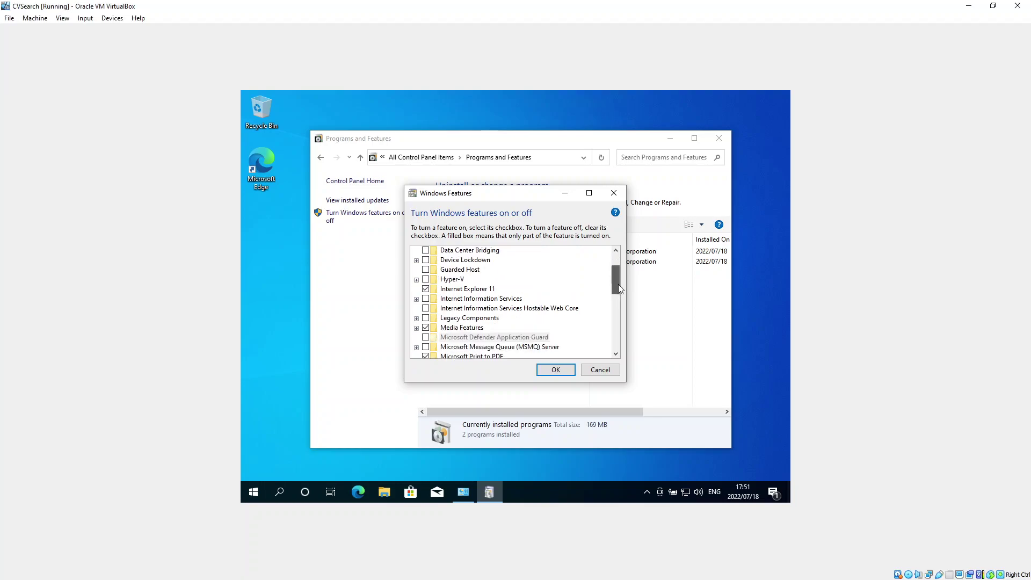
{"action": "left_click", "coordinate": [417, 299]}
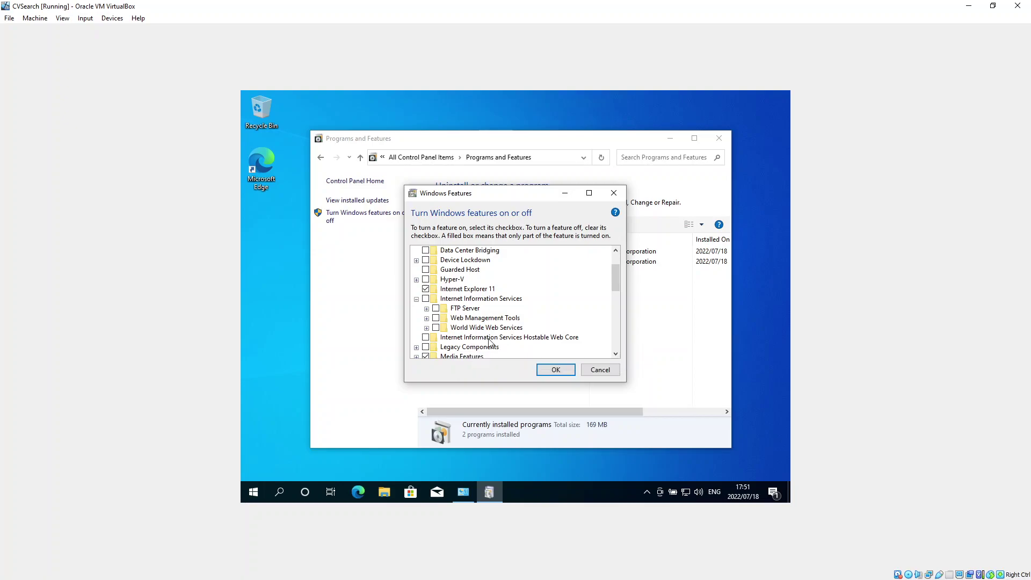
Tick Internet Information Services, FTP Server and FTP Extensibility.
{"action": "left_click", "coordinate": [426, 299]}
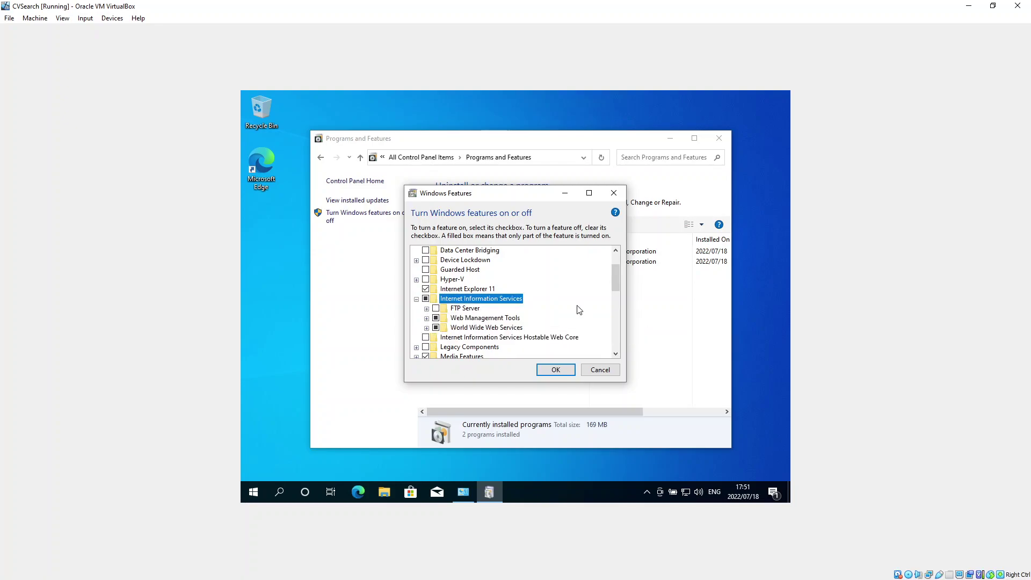
{"action": "left_click", "coordinate": [436, 308]}
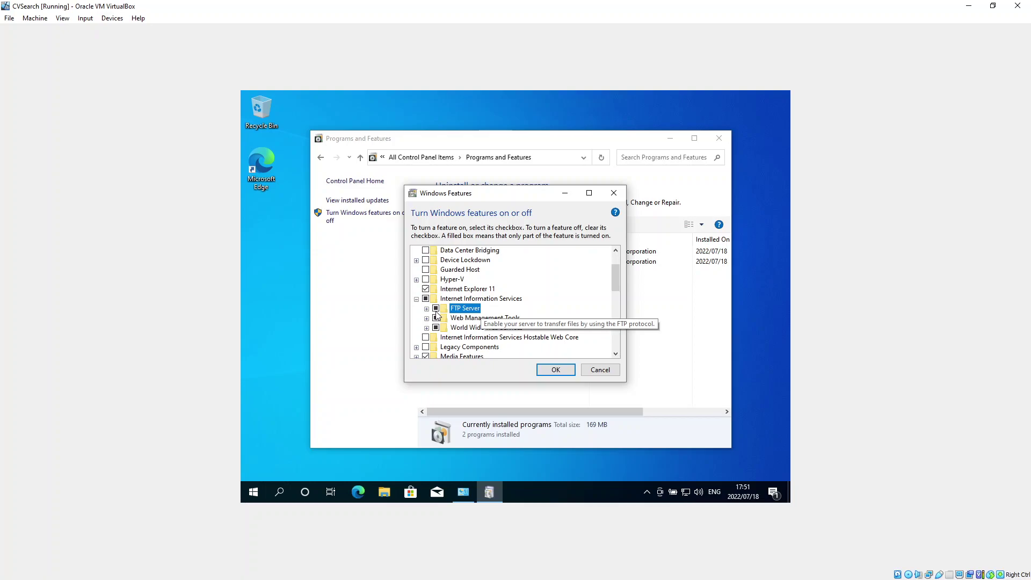
{"action": "left_click", "coordinate": [427, 309]}
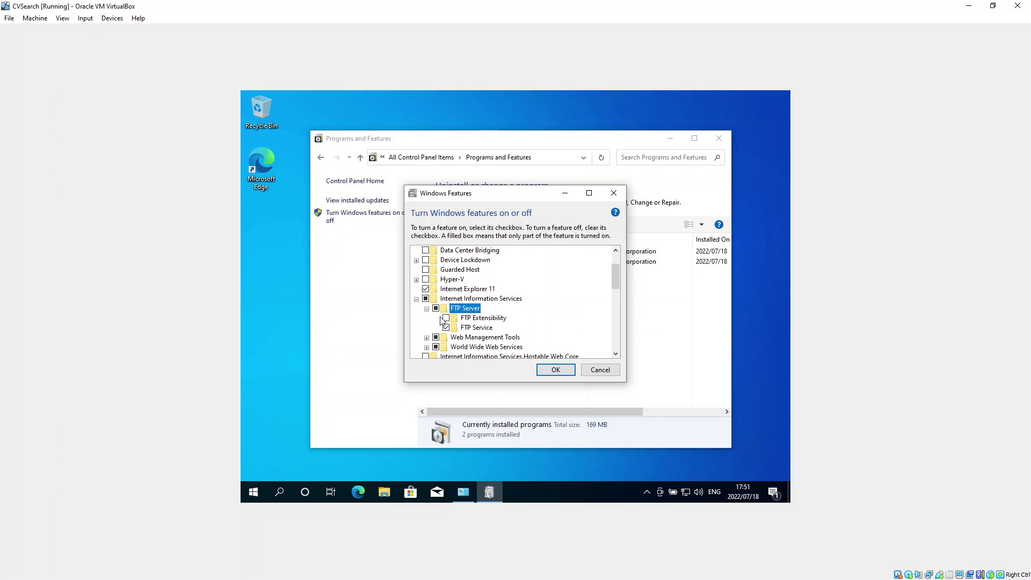
{"action": "left_click", "coordinate": [446, 318]}
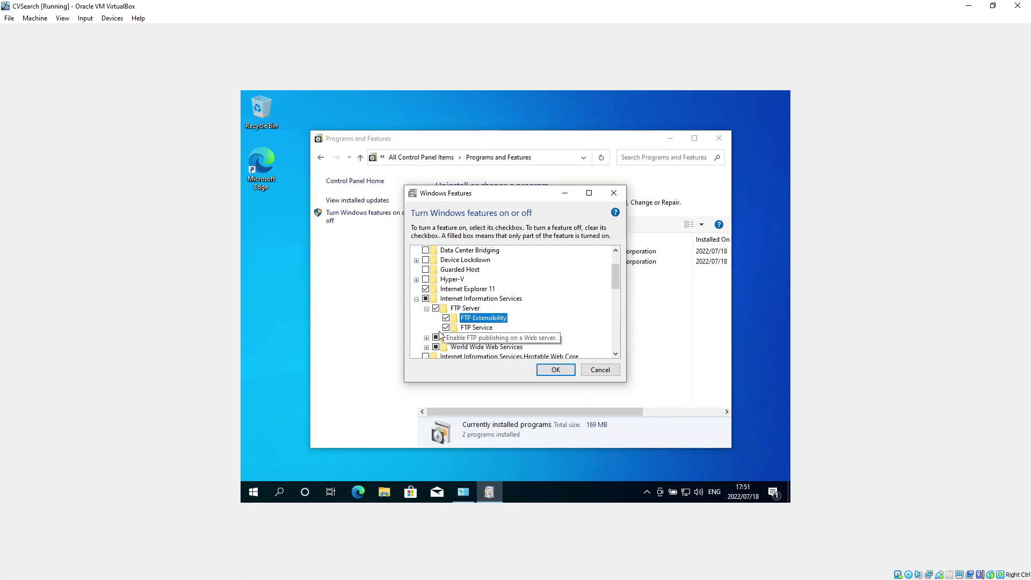
Turn on IIS Management Console, IIS Management Scripts and Tools, and IIS Management Service.
{"action": "left_click", "coordinate": [426, 338]}
{"action": "left_click", "coordinate": [446, 328]}
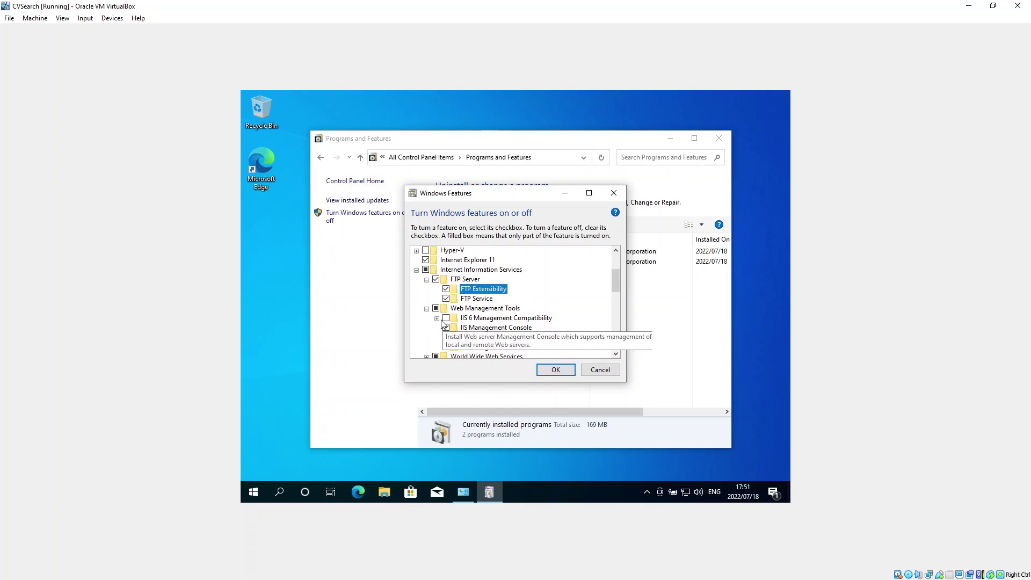
{"action": "left_click", "coordinate": [446, 318]}
{"action": "left_click", "coordinate": [446, 337]}
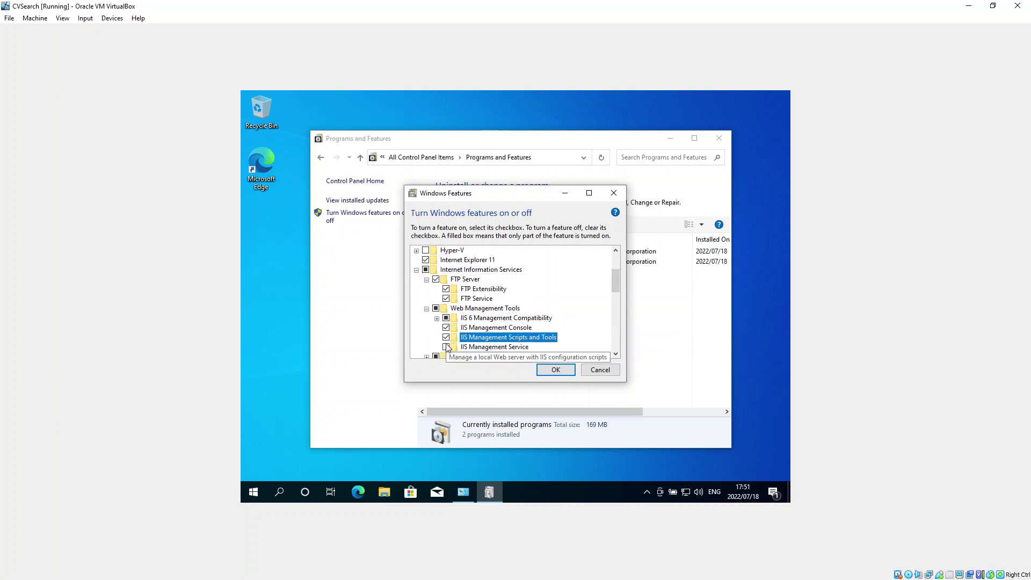
{"action": "left_click", "coordinate": [446, 347]}
{"action": "left_click", "coordinate": [436, 318]}
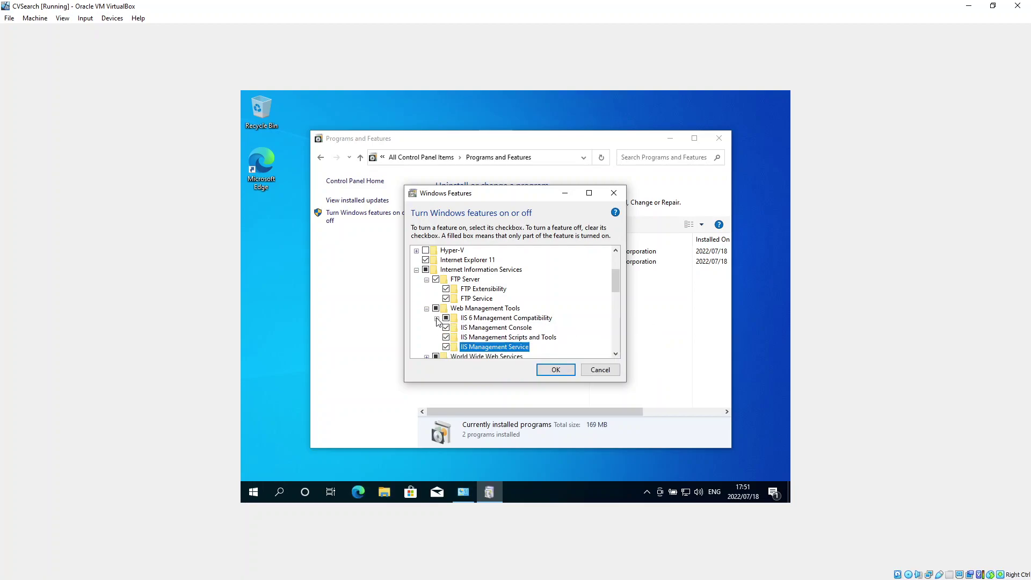
{"action": "left_click", "coordinate": [447, 299]}
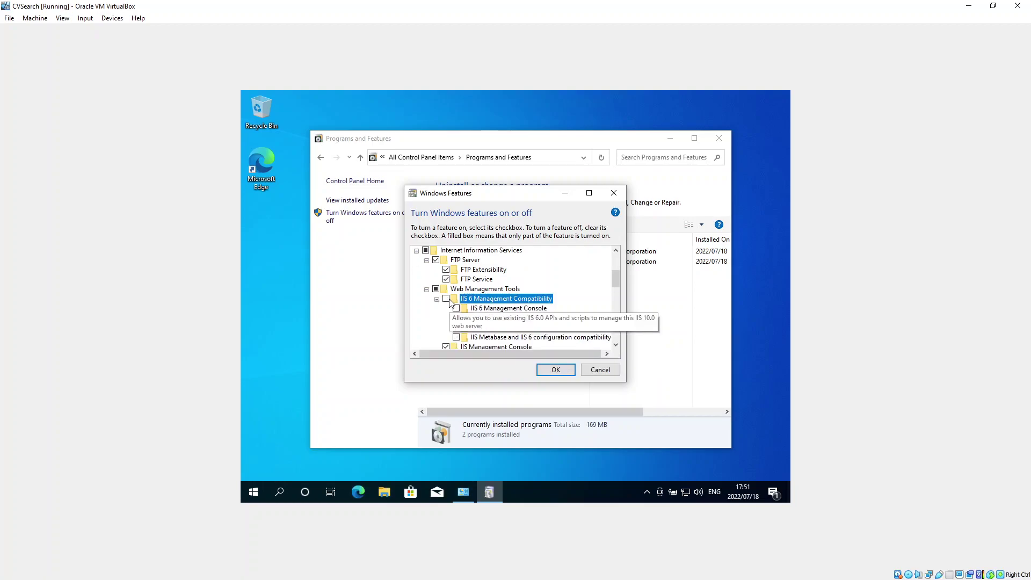
Turn on IIS 6 Management Console, IIS 6 Scripting Tools and IIS 6 WMI Compatibility.
{"action": "scroll", "coordinate": [569, 298], "scroll_direction": "down", "scroll_amount": 1}
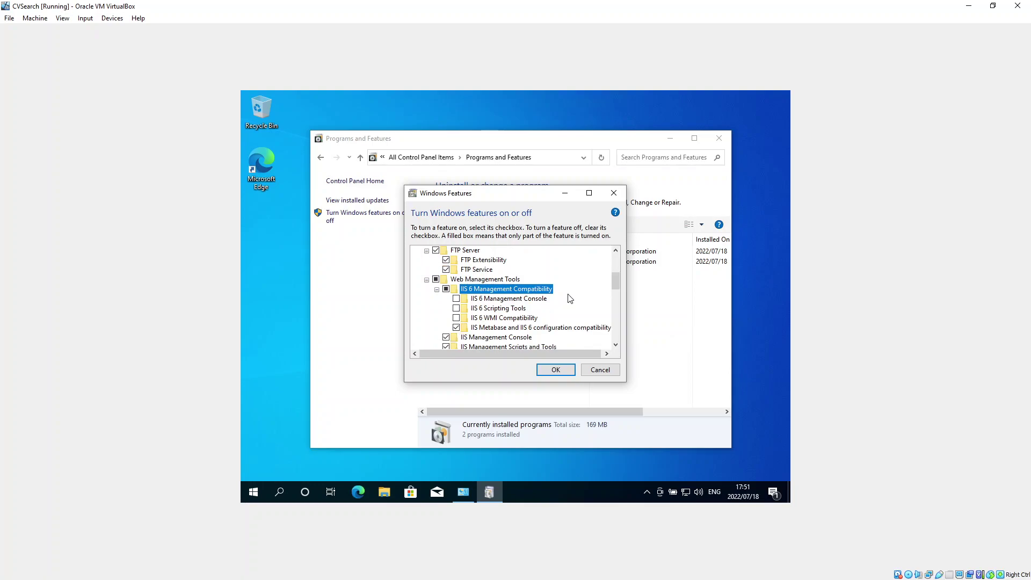
{"action": "left_click", "coordinate": [456, 280]}
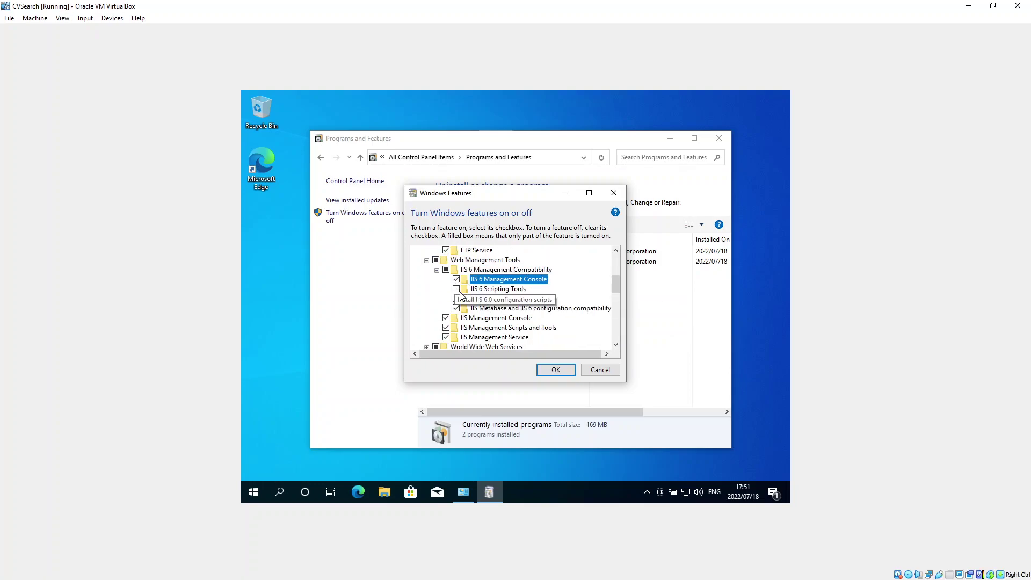
{"action": "left_click", "coordinate": [457, 290]}
{"action": "left_click", "coordinate": [456, 299]}
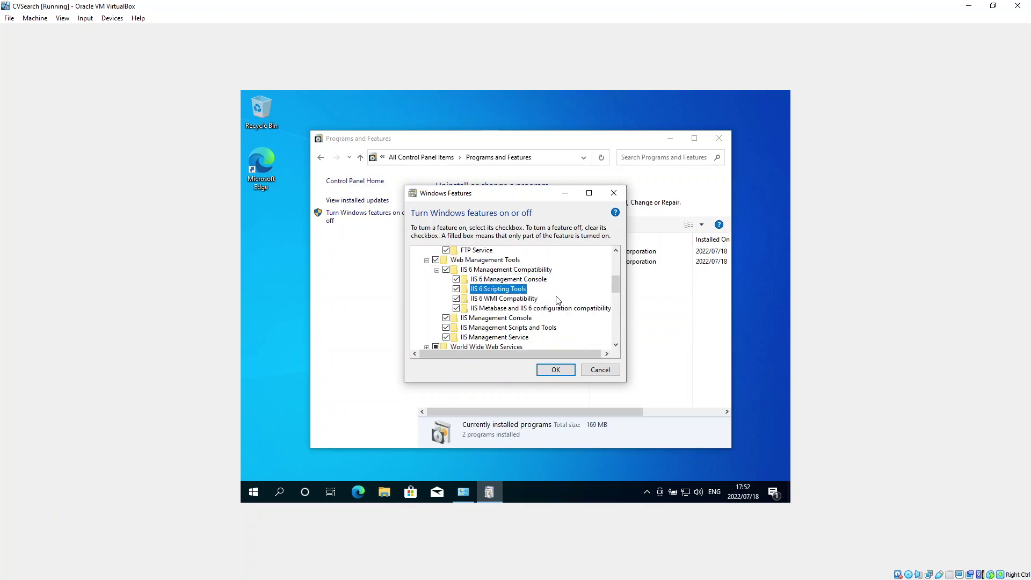
{"action": "scroll", "coordinate": [473, 306], "scroll_direction": "down", "scroll_amount": 1}
Expand World Wide Web Services and Application Development Features to review their options.
{"action": "left_click", "coordinate": [427, 329]}
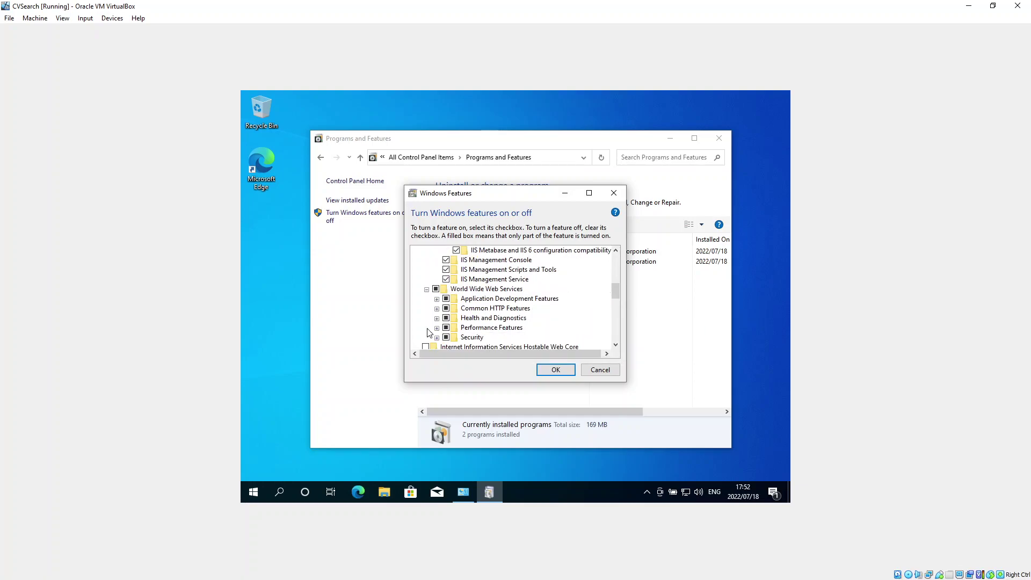
{"action": "left_click", "coordinate": [437, 299]}
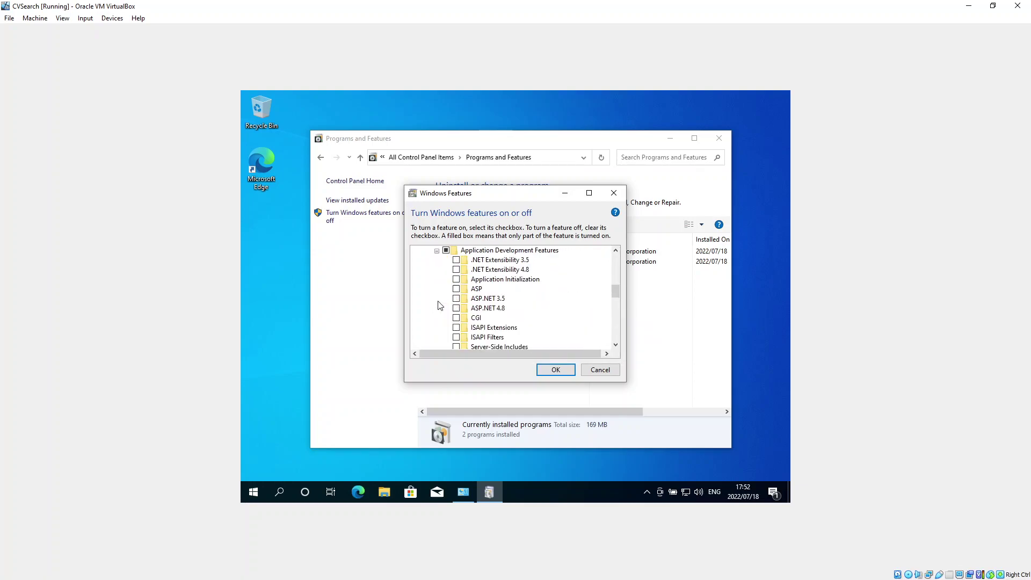
{"action": "scroll", "coordinate": [548, 305], "scroll_direction": "up", "scroll_amount": 1}
{"action": "scroll", "coordinate": [549, 305], "scroll_direction": "down", "scroll_amount": 2}
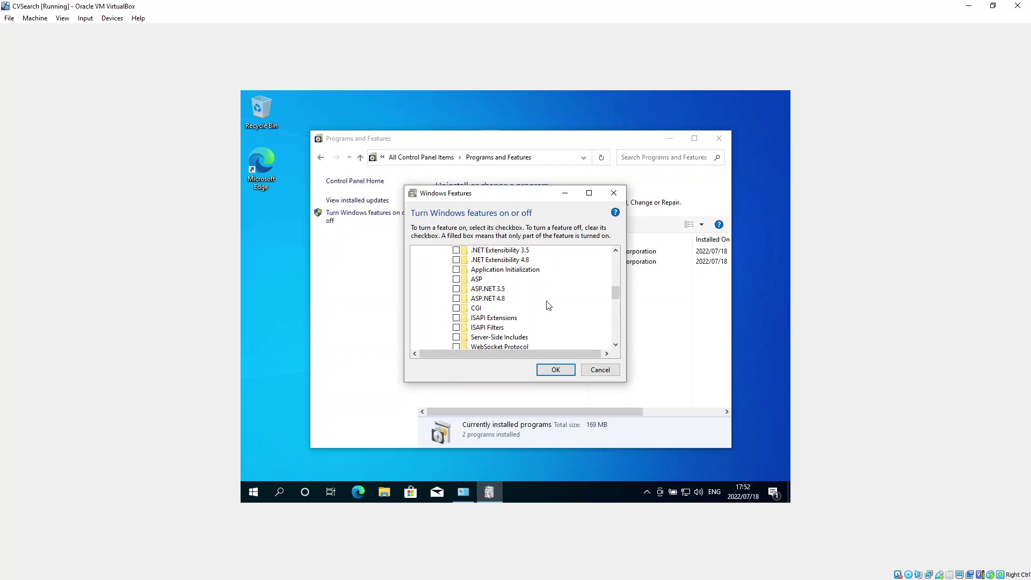
{"action": "scroll", "coordinate": [548, 305], "scroll_direction": "up", "scroll_amount": 3}
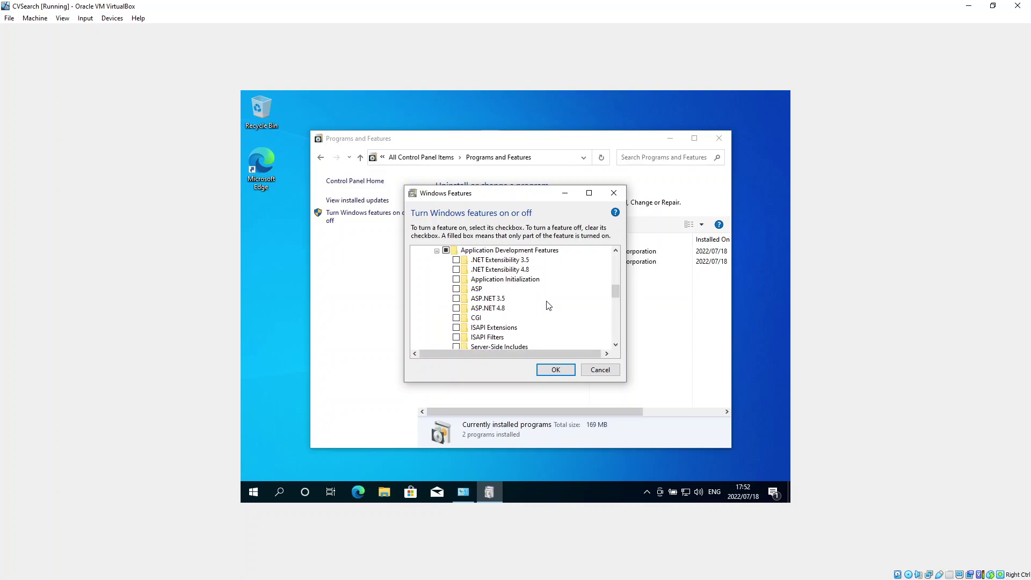
{"action": "scroll", "coordinate": [549, 305], "scroll_direction": "down", "scroll_amount": 2}
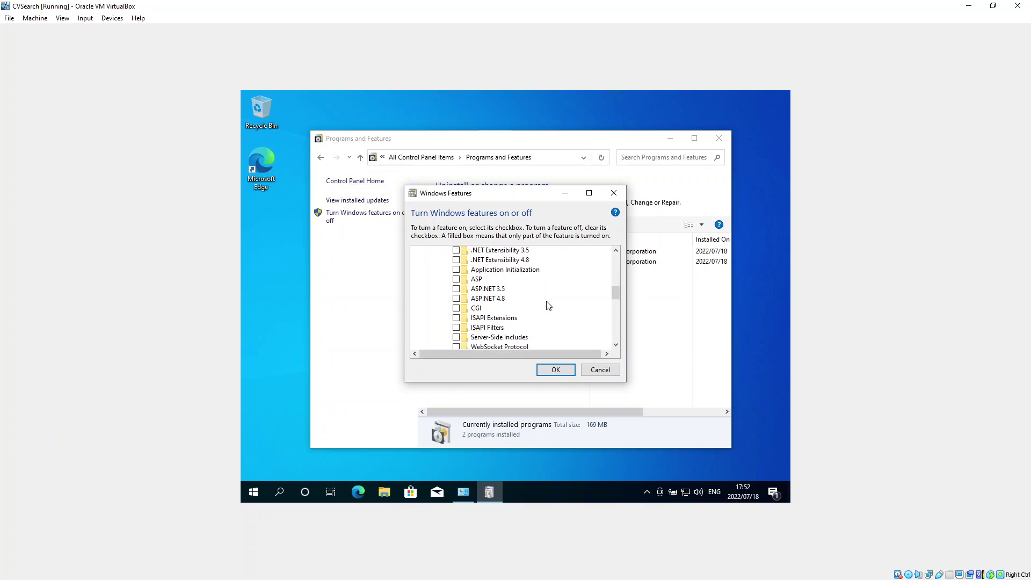
{"action": "scroll", "coordinate": [549, 305], "scroll_direction": "up", "scroll_amount": 1}
{"action": "scroll", "coordinate": [548, 305], "scroll_direction": "down", "scroll_amount": 4}
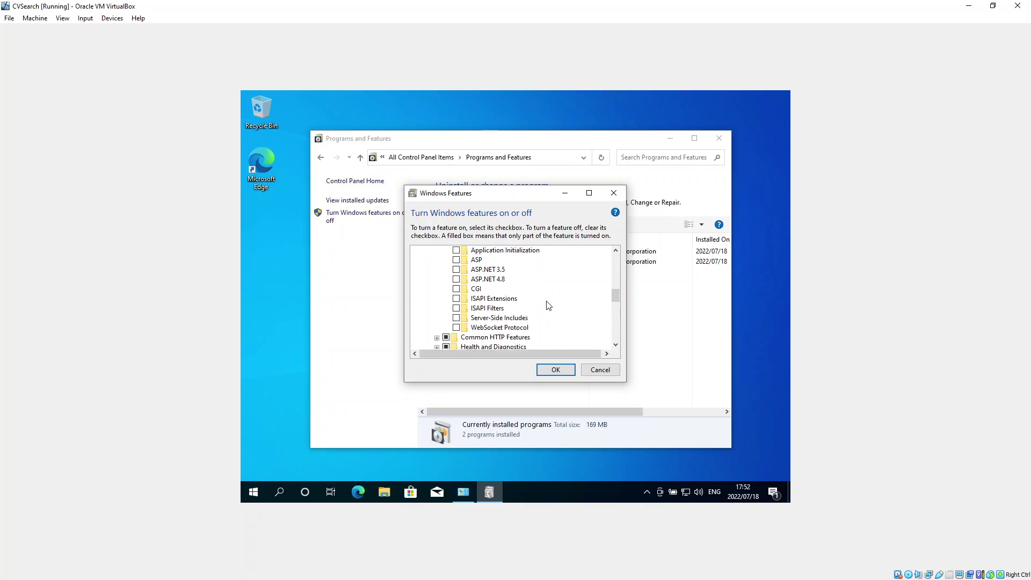
{"action": "scroll", "coordinate": [549, 305], "scroll_direction": "up", "scroll_amount": 3}
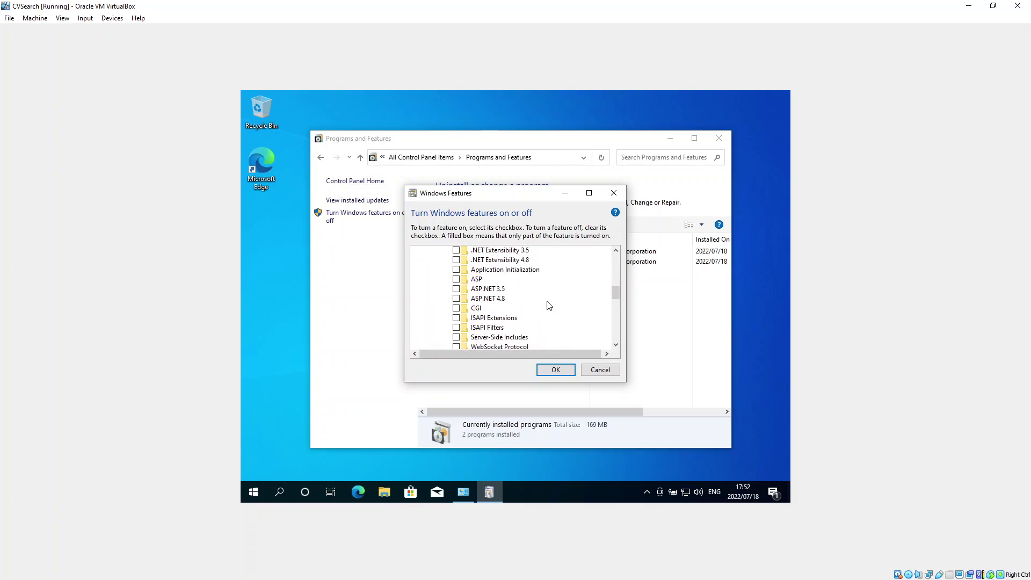
{"action": "scroll", "coordinate": [548, 305], "scroll_direction": "up", "scroll_amount": 5}
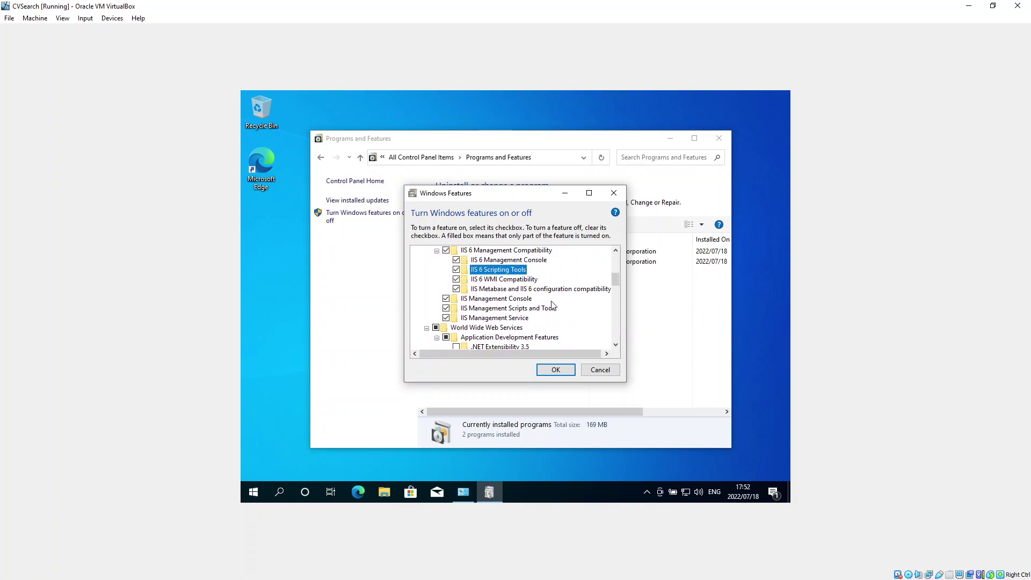
{"action": "scroll", "coordinate": [552, 305], "scroll_direction": "up", "scroll_amount": 2}
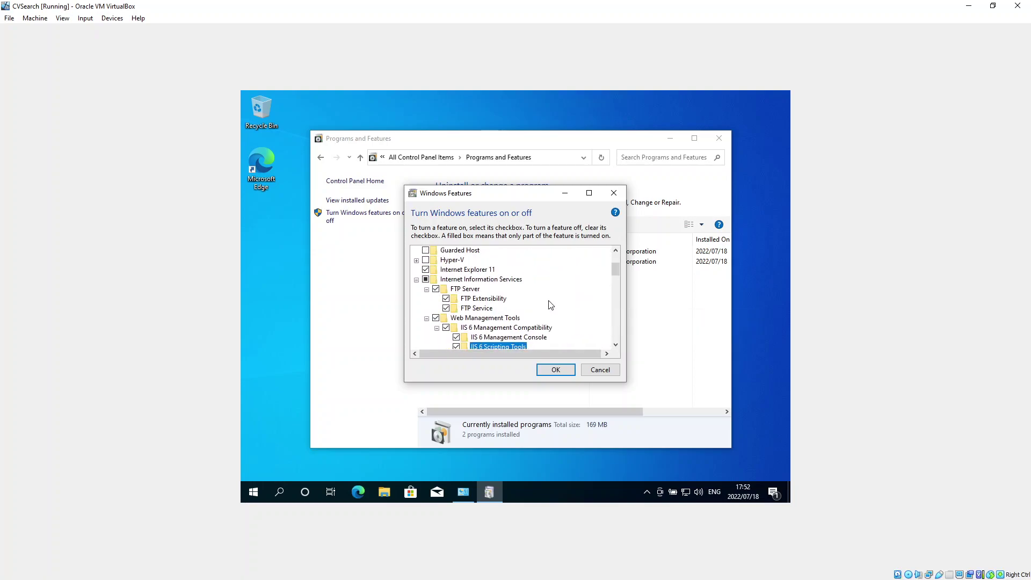
Collapse the branches and adjust the Internet Information Services checkbox, leaving FTP Server cleared.
{"action": "left_click", "coordinate": [427, 318]}
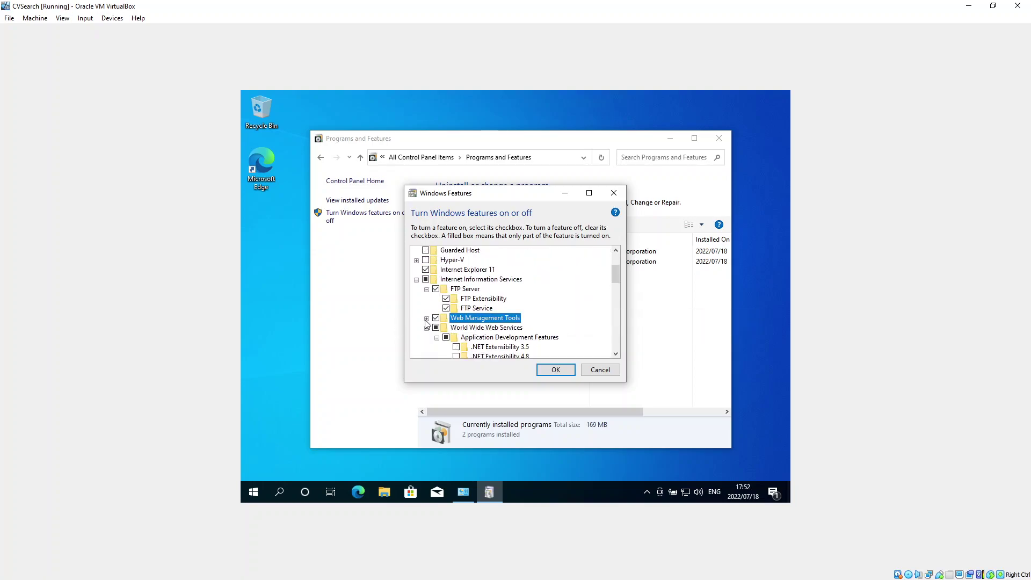
{"action": "left_click", "coordinate": [426, 289]}
{"action": "left_click", "coordinate": [426, 282]}
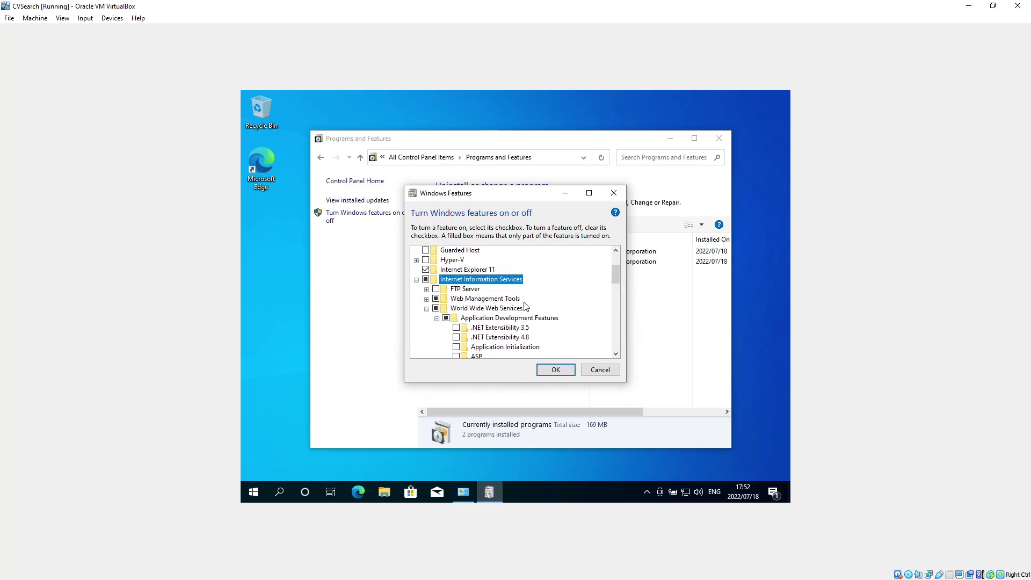
{"action": "left_click", "coordinate": [426, 309]}
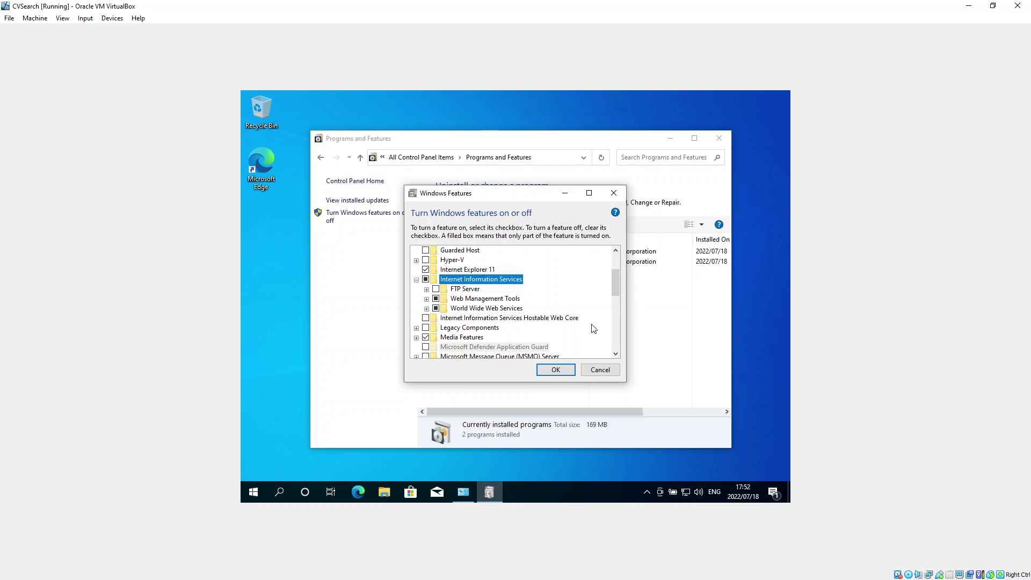
Apply the feature changes with OK, dismiss the completion message, and close Programs and Features.
{"action": "left_click", "coordinate": [562, 370]}
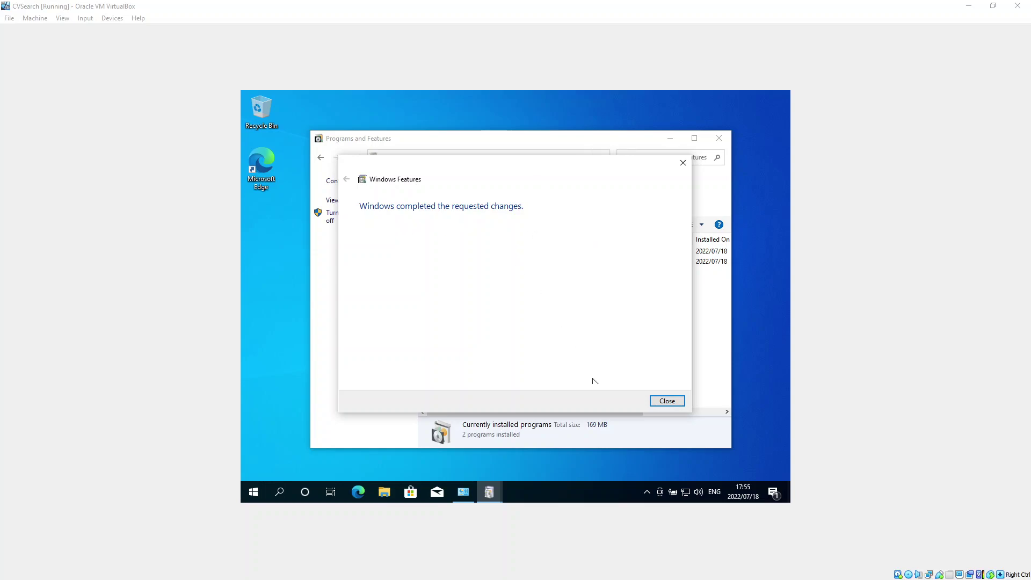
{"action": "left_click", "coordinate": [664, 402]}
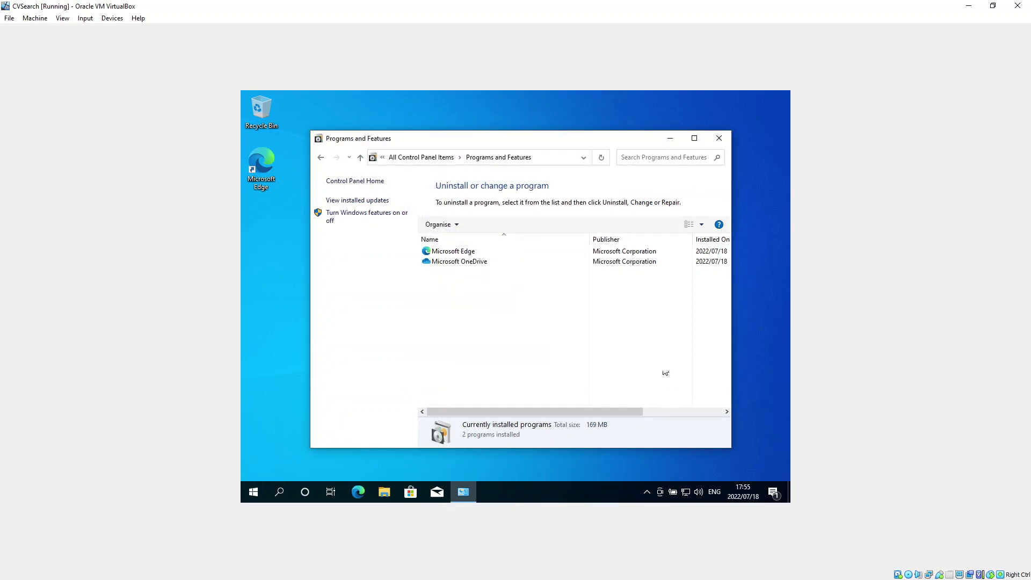
{"action": "left_click", "coordinate": [719, 138]}
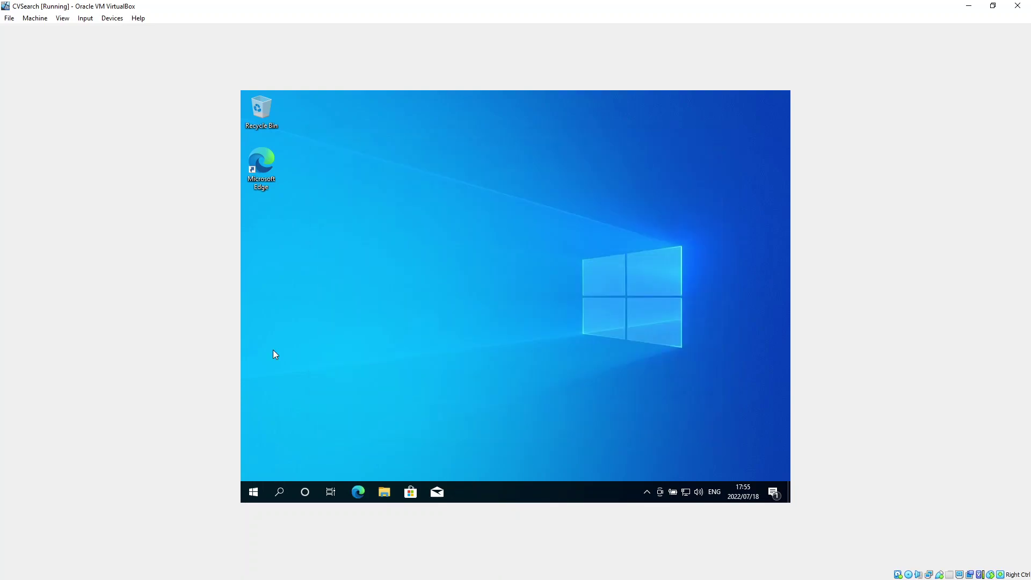
Scroll the Start menu app list and expand the Windows Accessories group.
{"action": "left_click", "coordinate": [254, 493]}
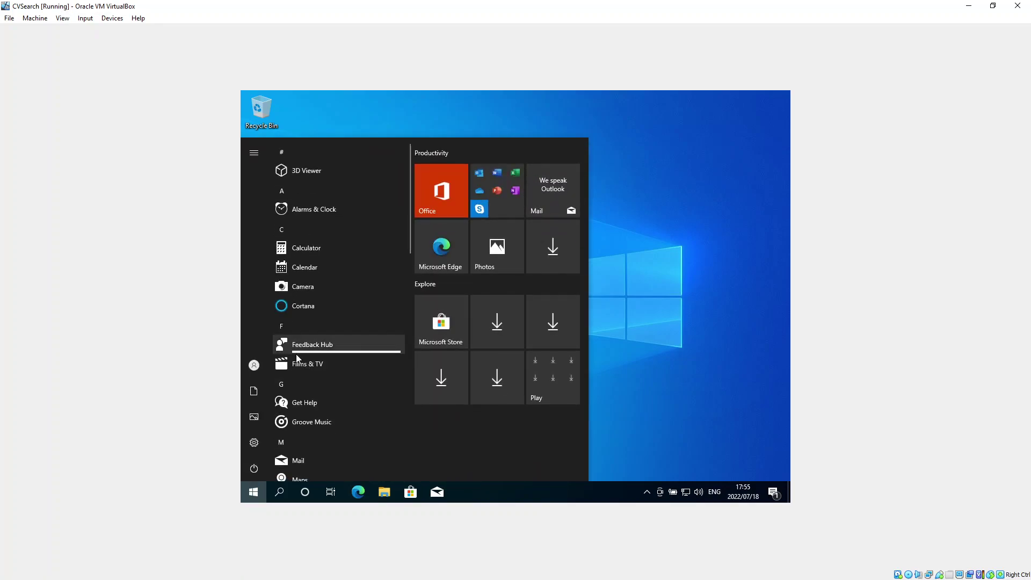
{"action": "scroll", "coordinate": [344, 322], "scroll_direction": "down", "scroll_amount": 4}
{"action": "scroll", "coordinate": [365, 311], "scroll_direction": "down", "scroll_amount": 2}
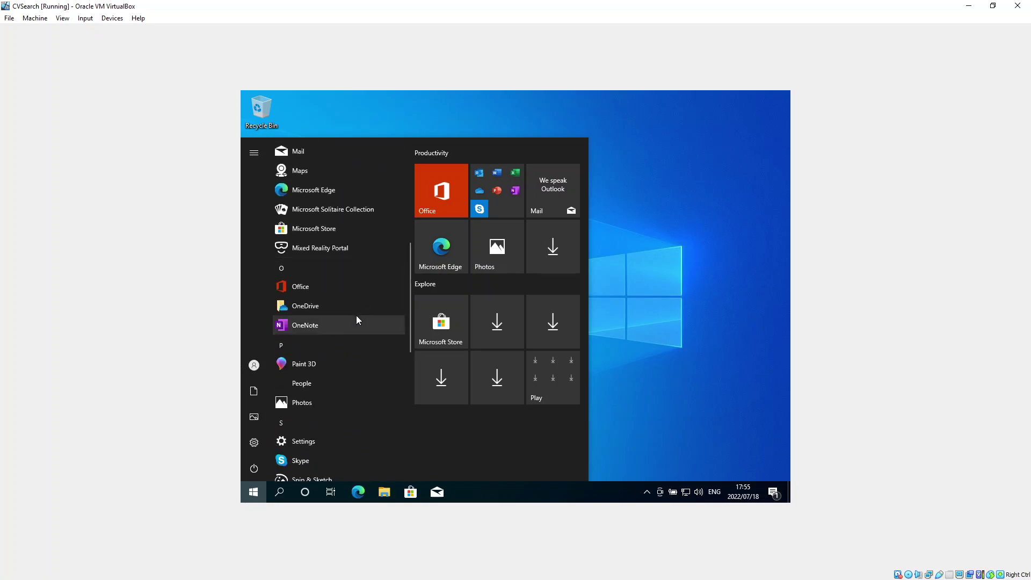
{"action": "scroll", "coordinate": [356, 314], "scroll_direction": "down", "scroll_amount": 4}
{"action": "scroll", "coordinate": [356, 318], "scroll_direction": "down", "scroll_amount": 3}
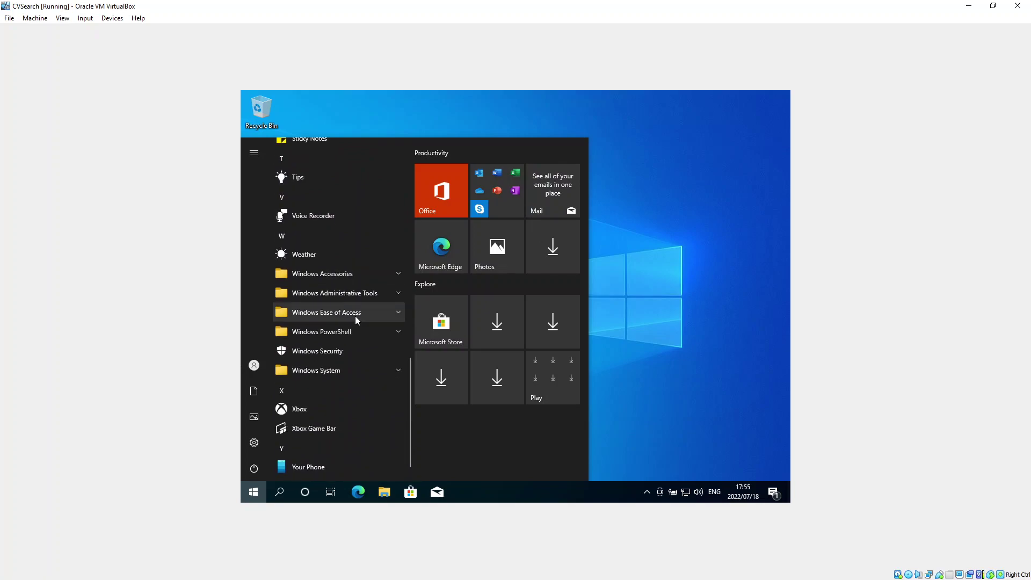
{"action": "scroll", "coordinate": [355, 316], "scroll_direction": "down", "scroll_amount": 1}
{"action": "scroll", "coordinate": [355, 318], "scroll_direction": "up", "scroll_amount": 9}
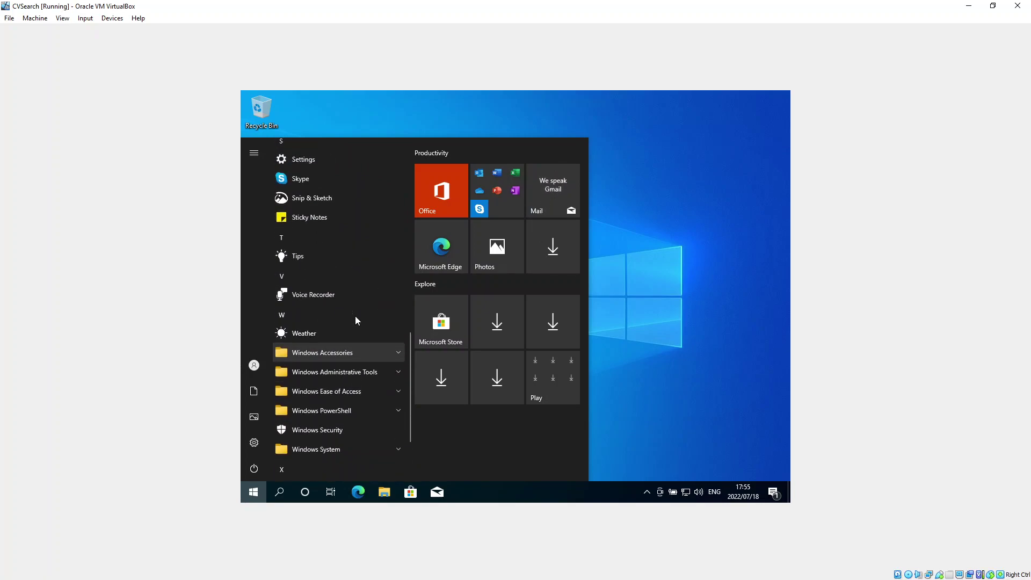
{"action": "scroll", "coordinate": [356, 321], "scroll_direction": "up", "scroll_amount": 5}
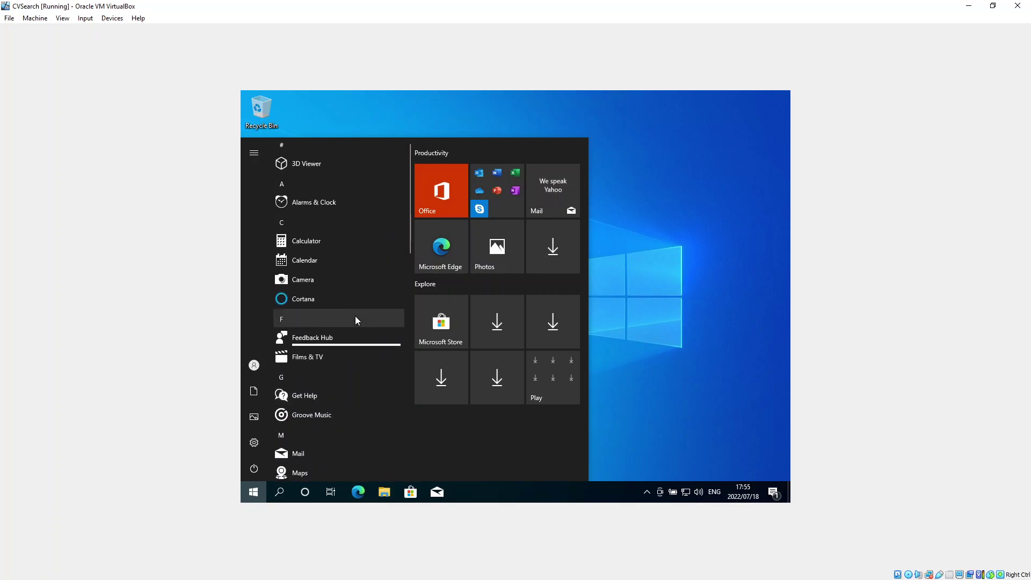
{"action": "scroll", "coordinate": [356, 317], "scroll_direction": "down", "scroll_amount": 10}
{"action": "scroll", "coordinate": [356, 321], "scroll_direction": "down", "scroll_amount": 3}
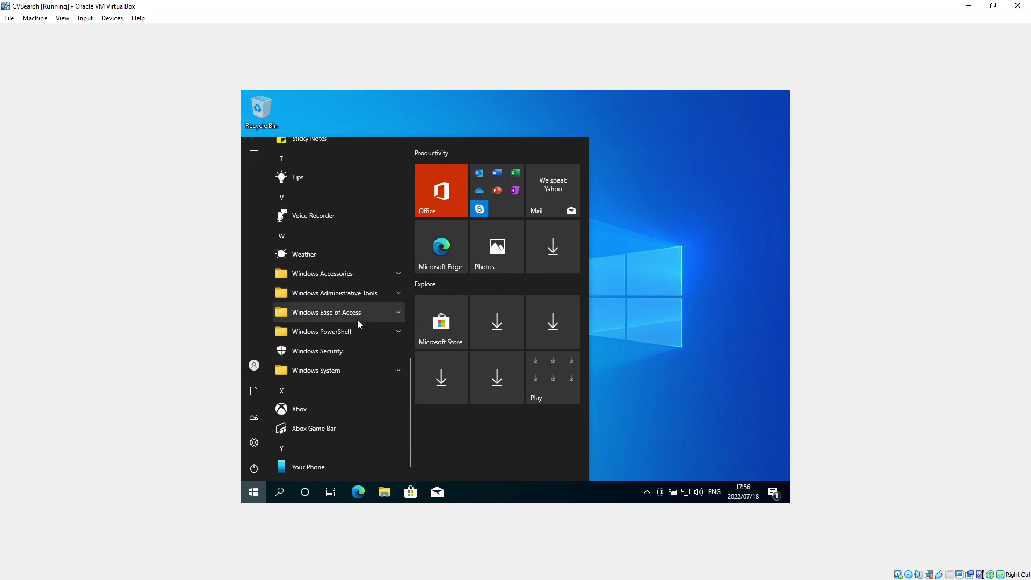
{"action": "left_click", "coordinate": [397, 274]}
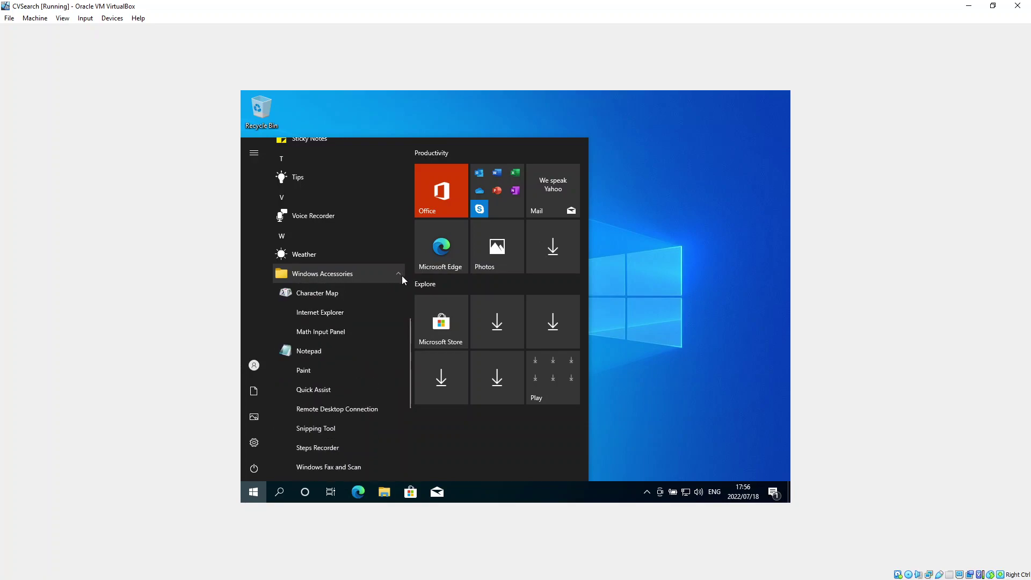
Expand Windows Administrative Tools and launch Internet Information Services (IIS) Manager.
{"action": "scroll", "coordinate": [374, 345], "scroll_direction": "down", "scroll_amount": 4}
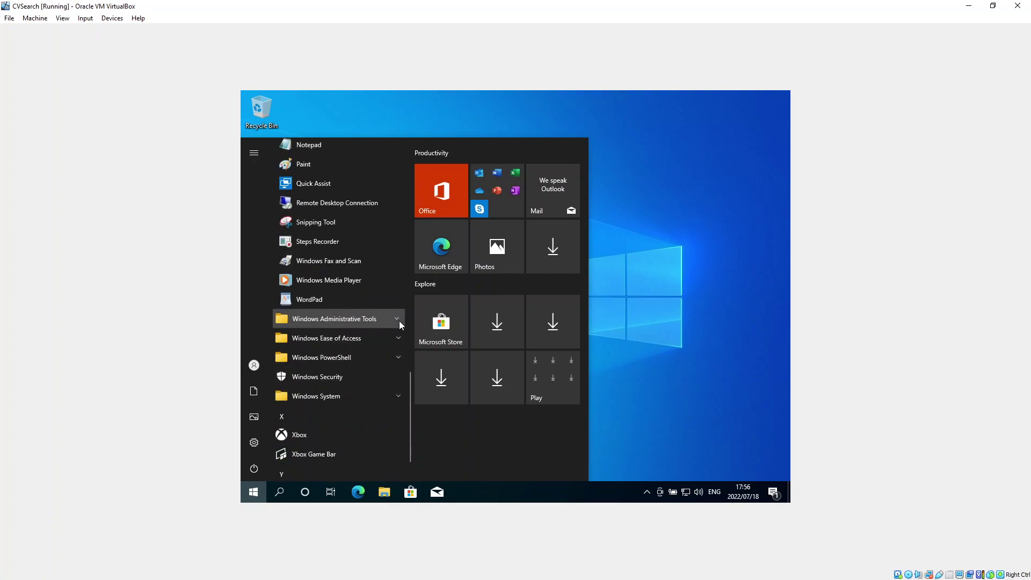
{"action": "left_click", "coordinate": [398, 320]}
{"action": "scroll", "coordinate": [376, 360], "scroll_direction": "down", "scroll_amount": 1}
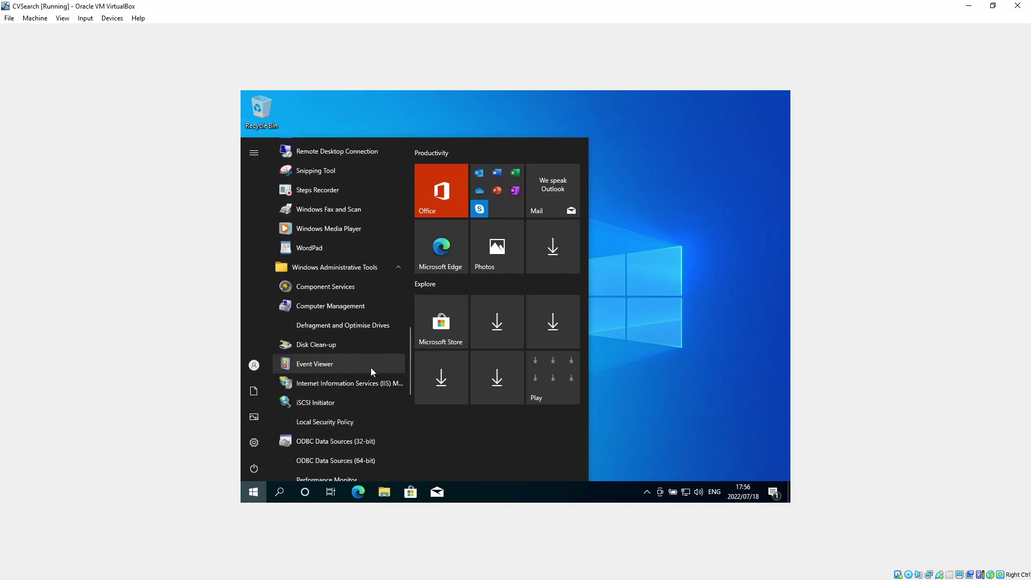
{"action": "left_click", "coordinate": [346, 387]}
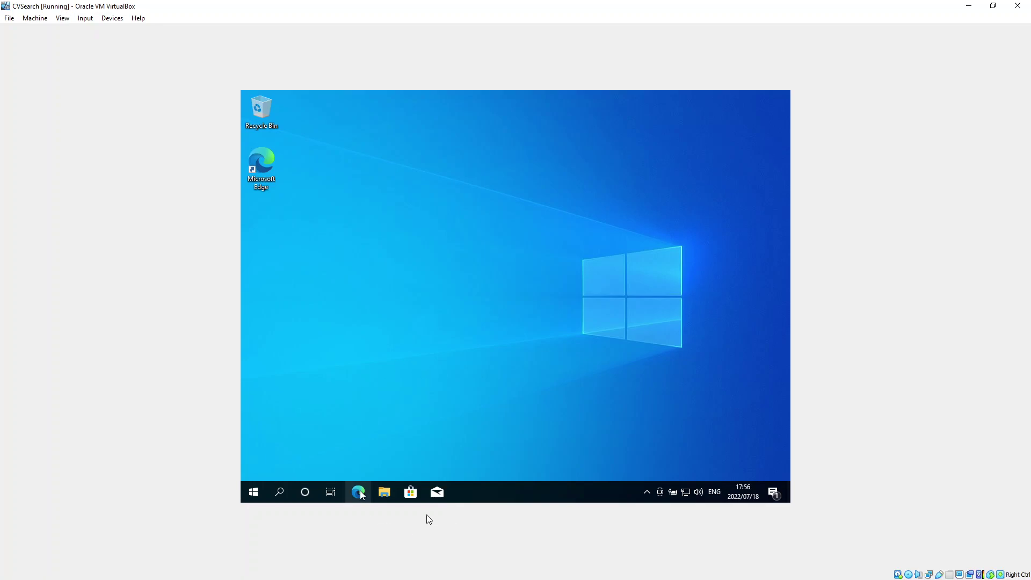
Start File Explorer from the taskbar and minimize it so IIS Manager shows.
{"action": "left_click", "coordinate": [383, 495]}
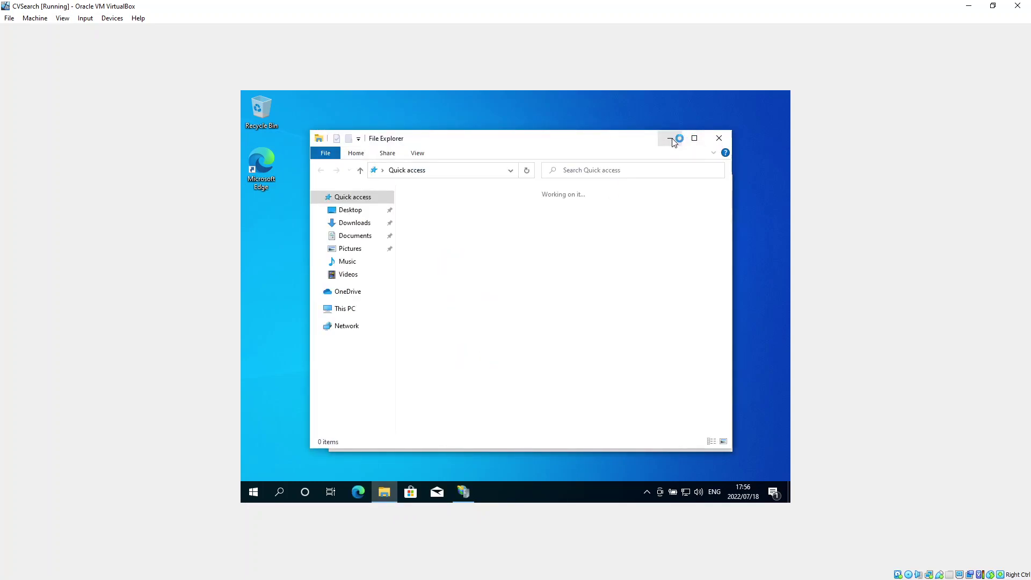
{"action": "left_click", "coordinate": [672, 141]}
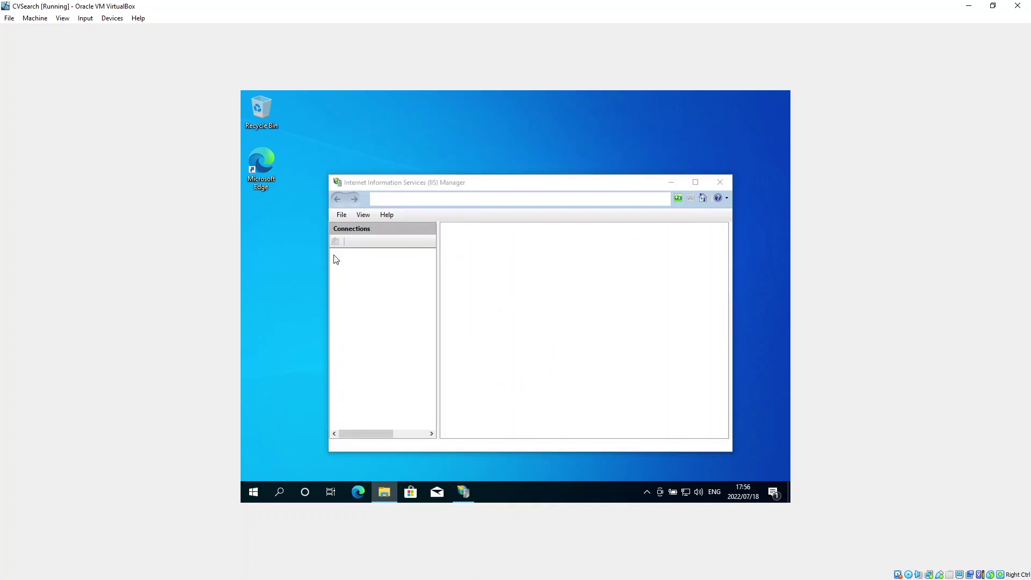
Restore File Explorer and go to the inetpub folder on Local Disk (C:).
{"action": "left_click", "coordinate": [392, 490]}
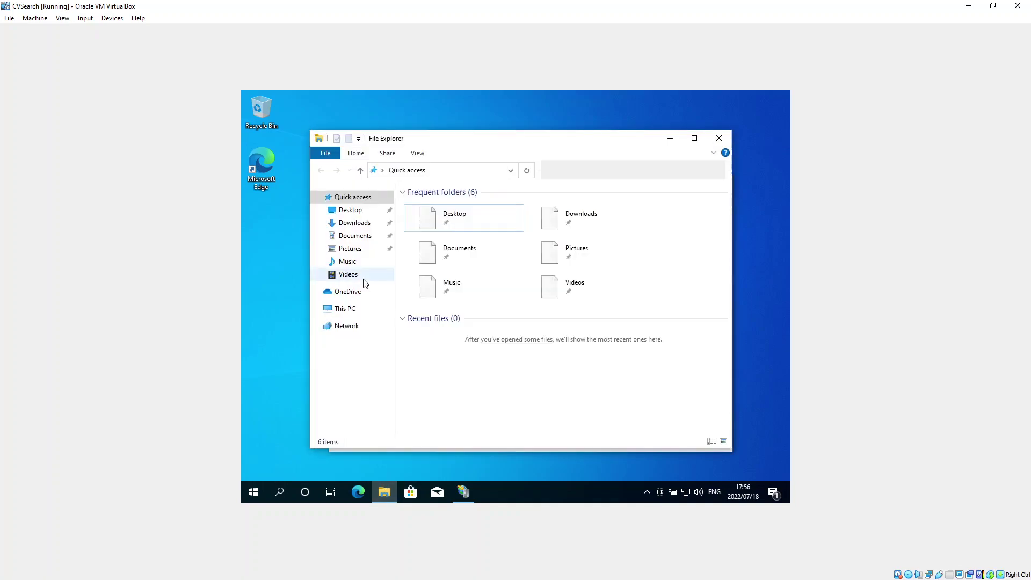
{"action": "left_click", "coordinate": [322, 310]}
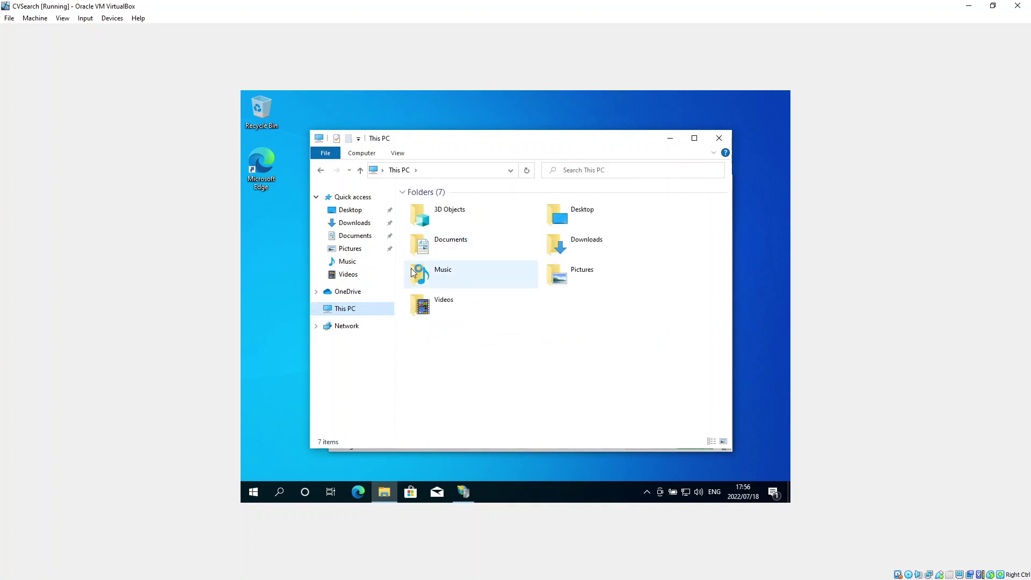
{"action": "left_click", "coordinate": [317, 310]}
{"action": "left_click", "coordinate": [361, 413]}
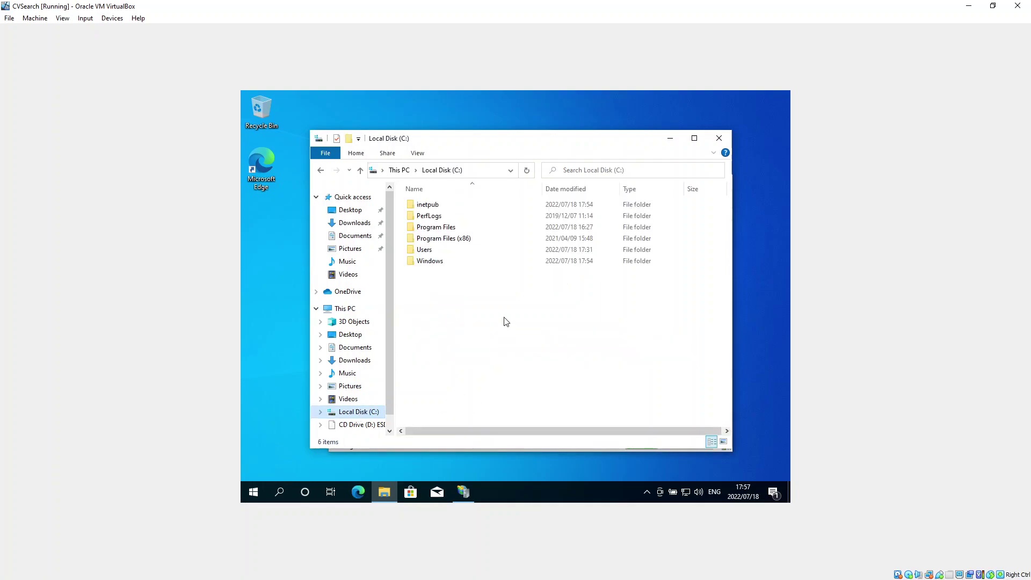
{"action": "left_click", "coordinate": [424, 213]}
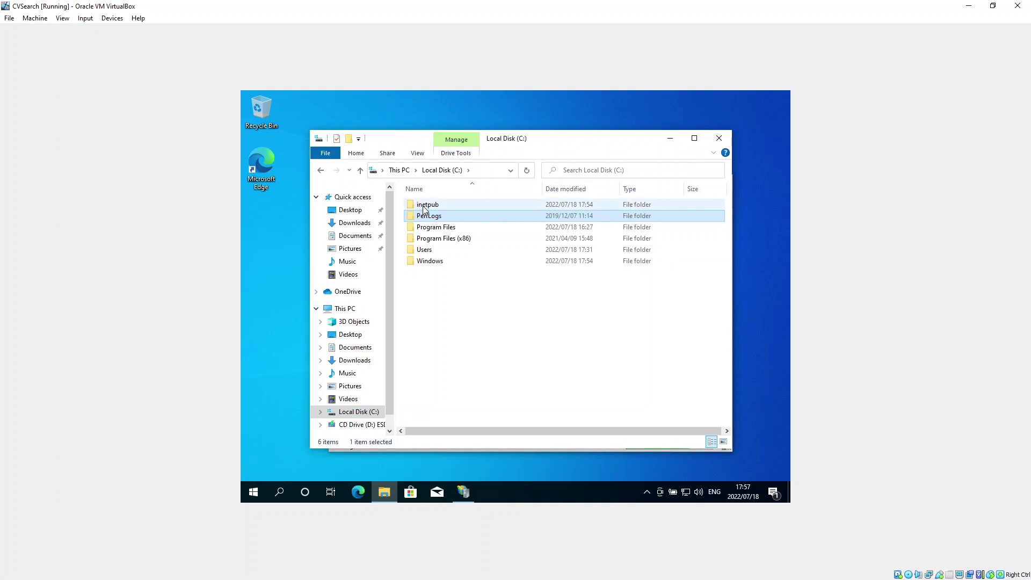
{"action": "left_click", "coordinate": [423, 206]}
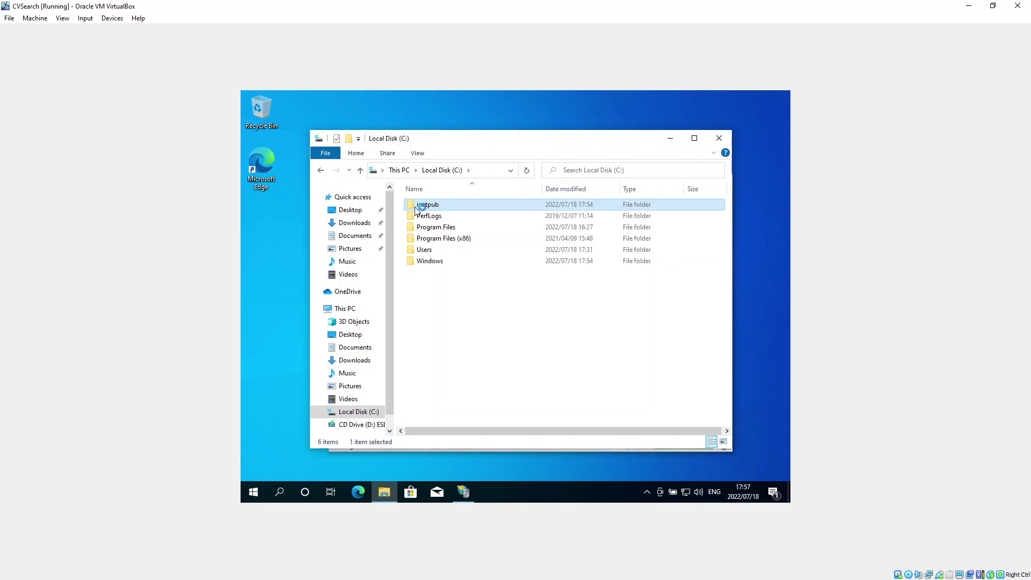
{"action": "double_click", "coordinate": [417, 208]}
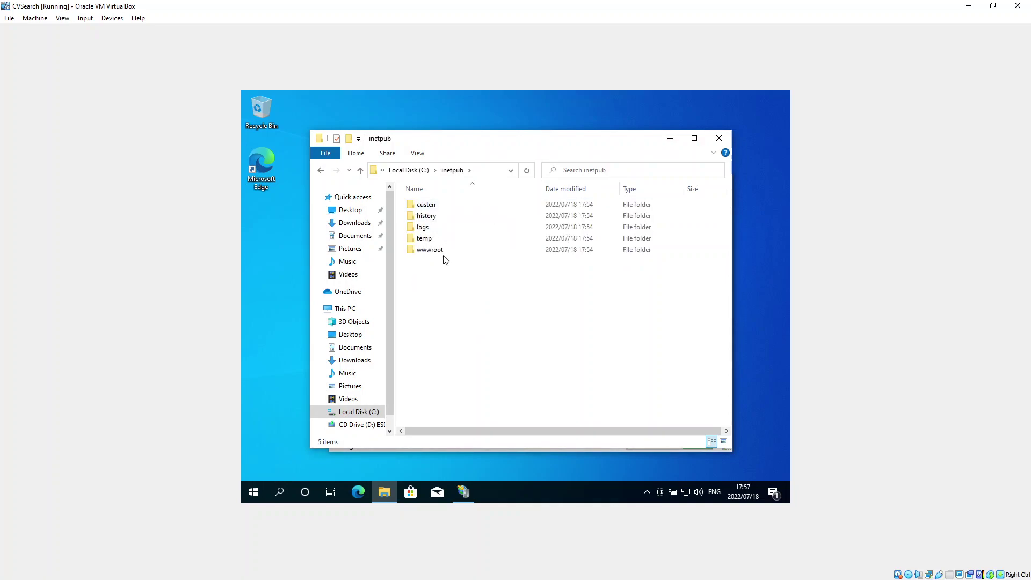
Go into the wwwroot folder and launch the iisstart web page.
{"action": "double_click", "coordinate": [427, 251]}
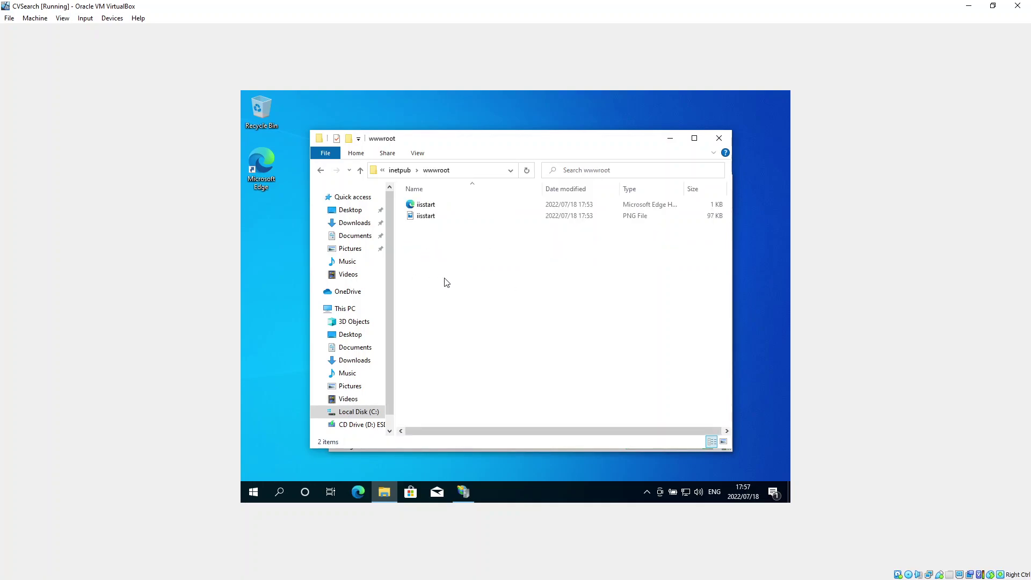
{"action": "left_click", "coordinate": [401, 171]}
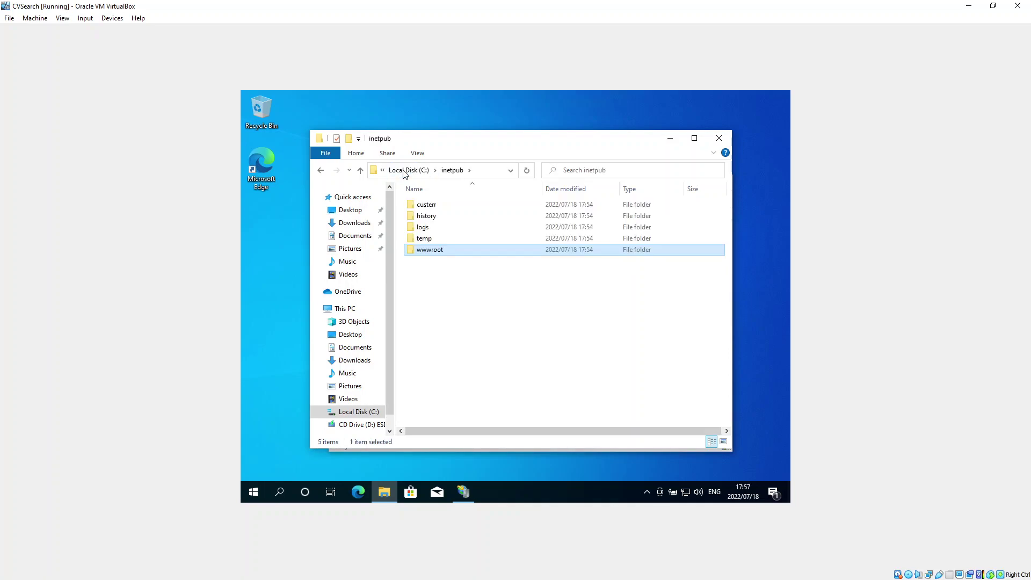
{"action": "double_click", "coordinate": [439, 252]}
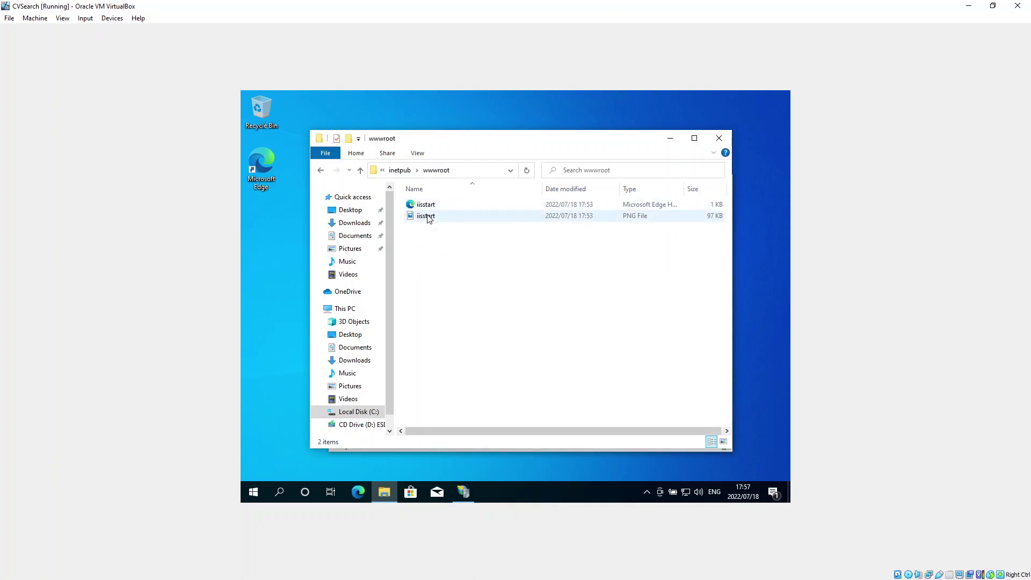
{"action": "double_click", "coordinate": [435, 206]}
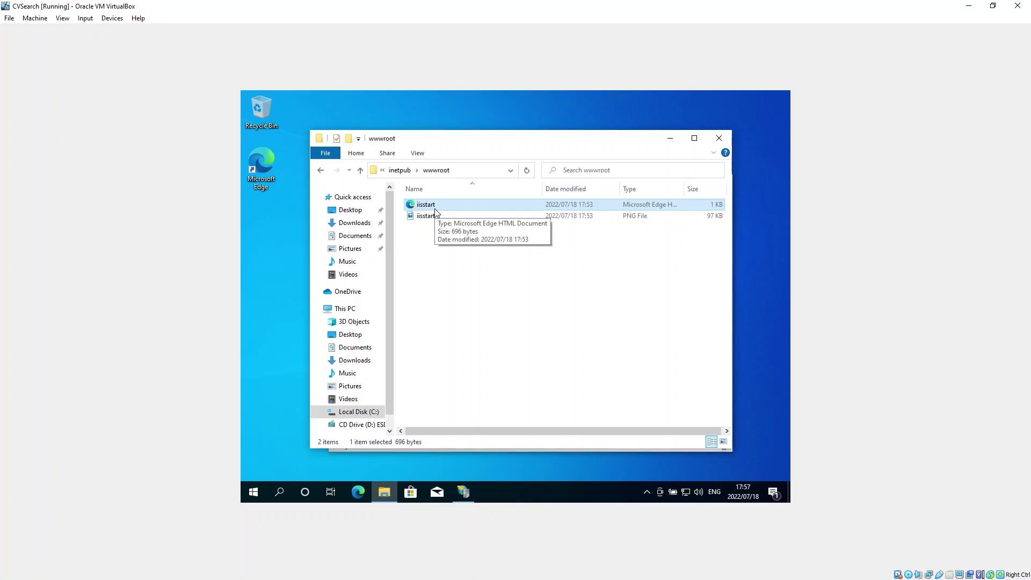
Open iisstart.htm from C:\inetpub\wwwroot in Edge to show the IIS welcome screen.
{"action": "double_click", "coordinate": [260, 189]}
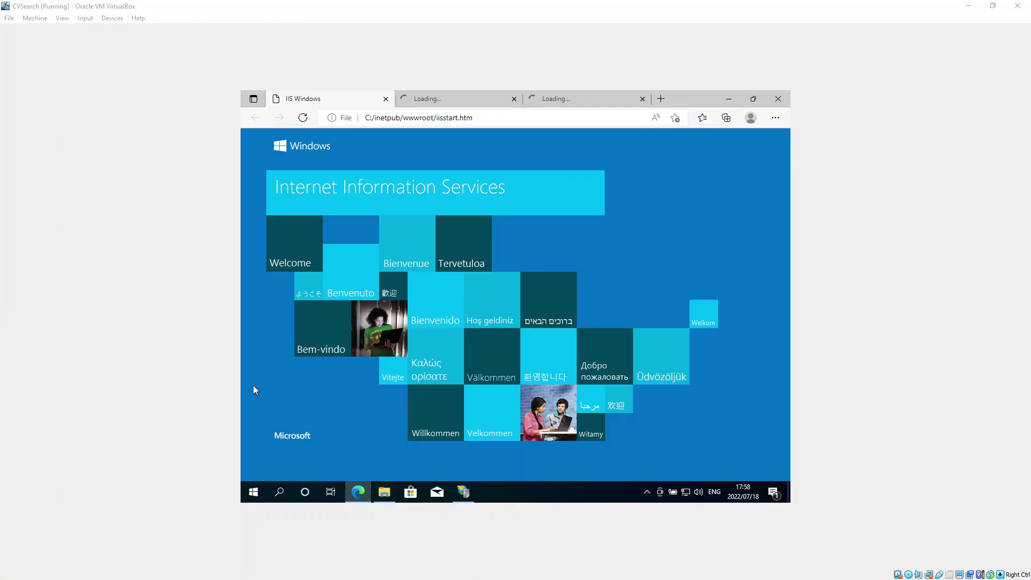